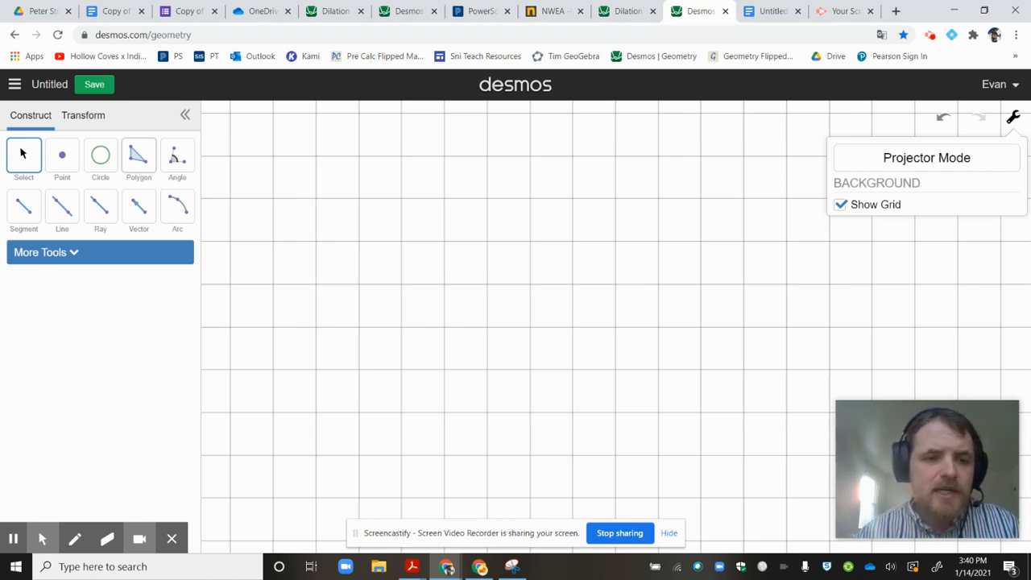
Draw a right triangle on the grid with a vertical leg and a horizontal leg, each 3 units long.
left_click(139, 157)
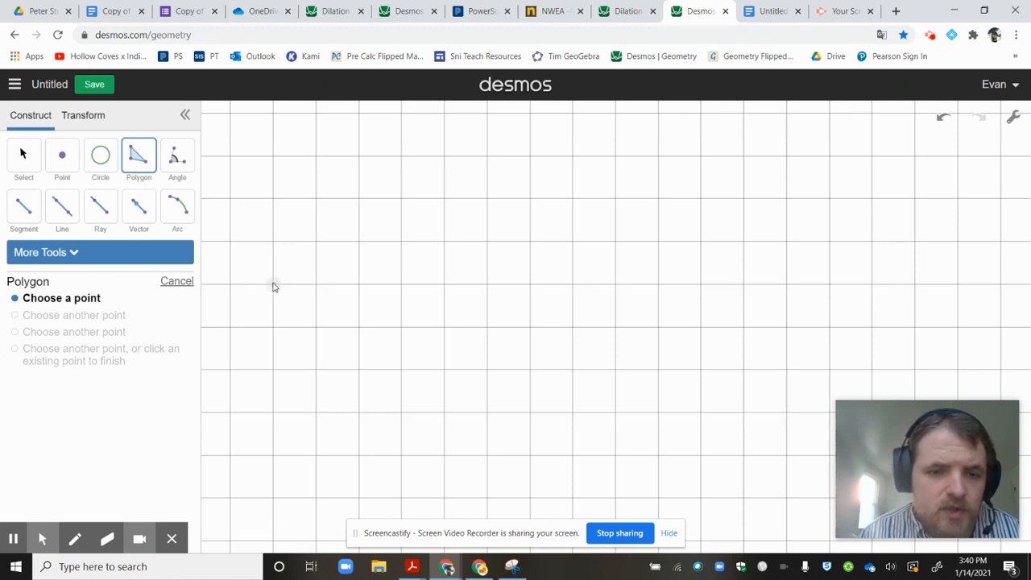
left_click(273, 288)
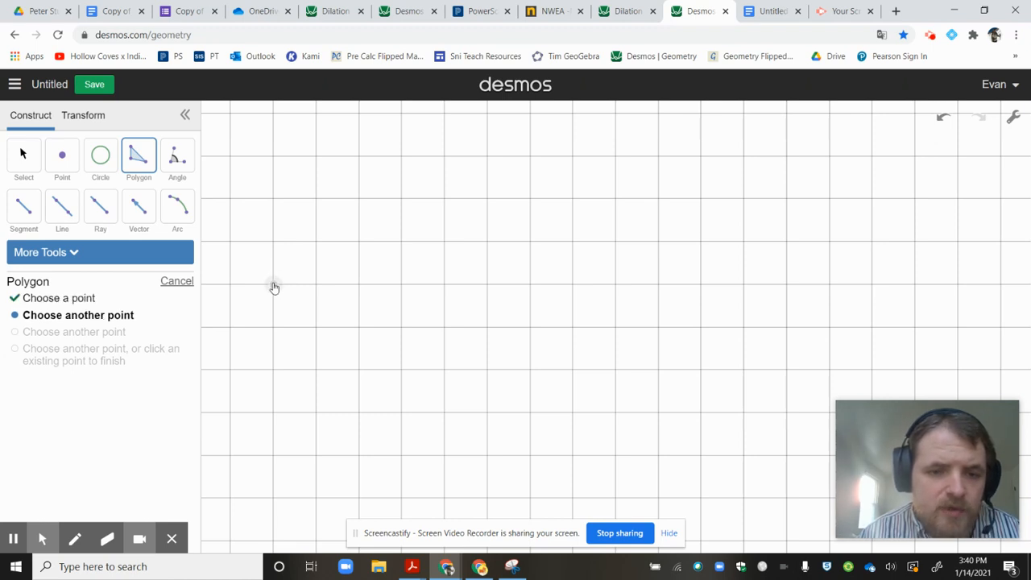
left_click(273, 416)
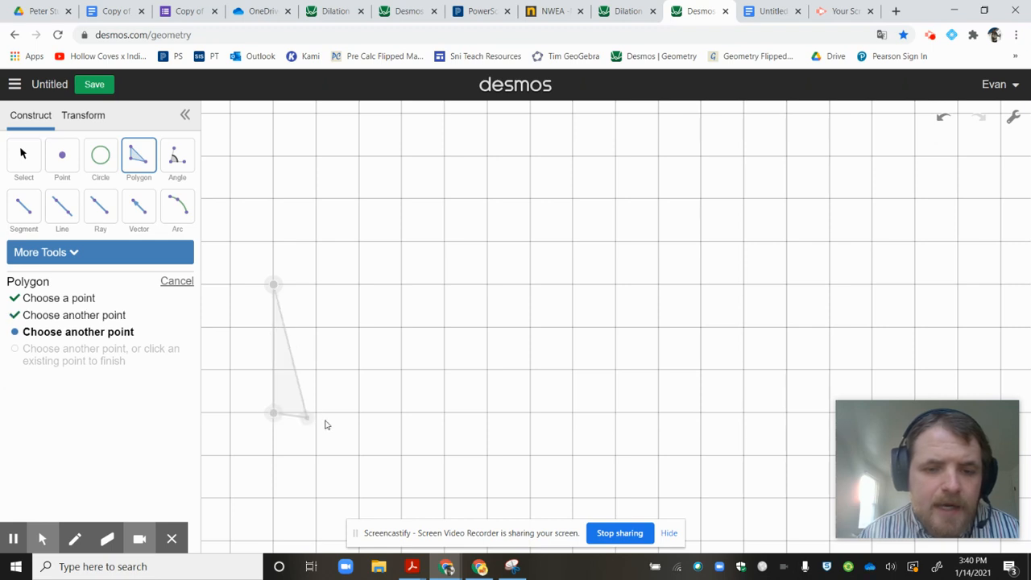
left_click(403, 416)
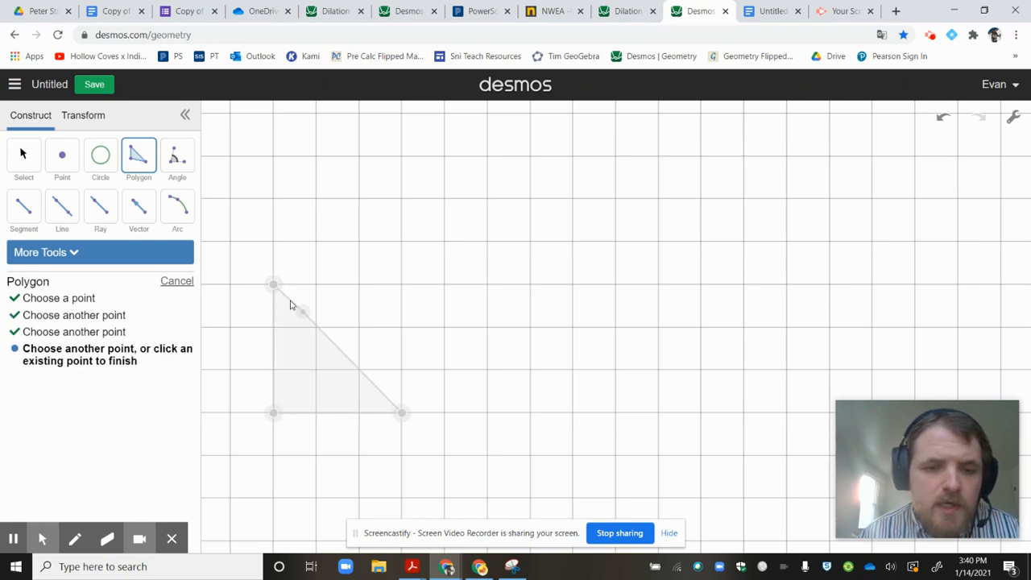
left_click(274, 288)
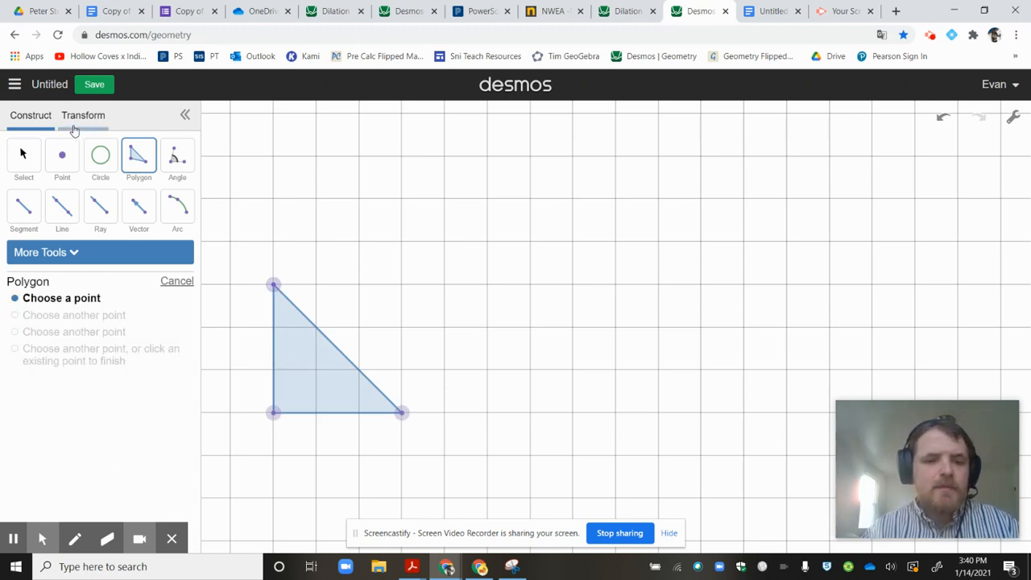
Select the whole triangle and turn on labels for its vertices, sides and area.
left_click(23, 153)
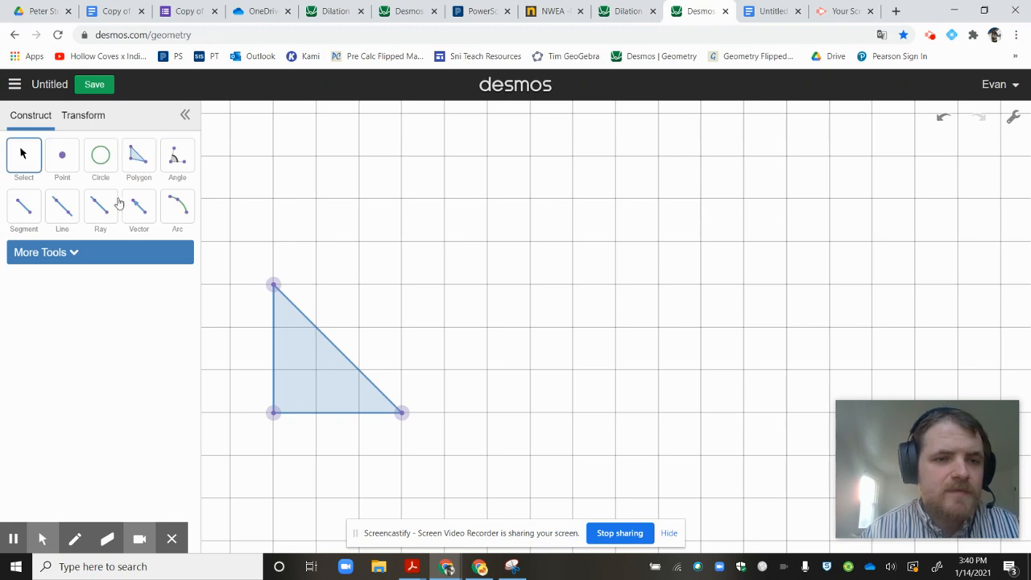
left_click_drag(243, 255, 442, 464)
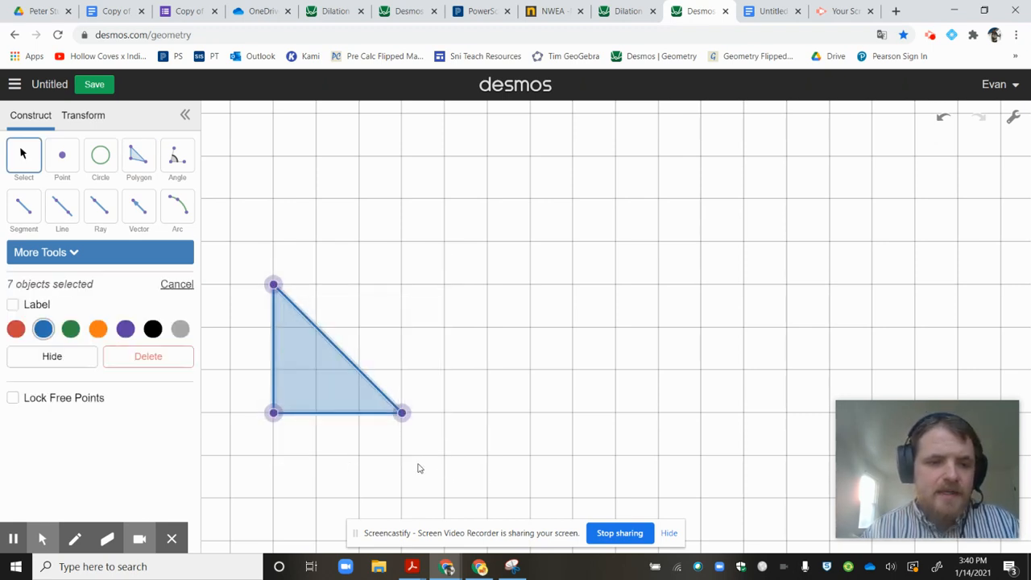
left_click(14, 306)
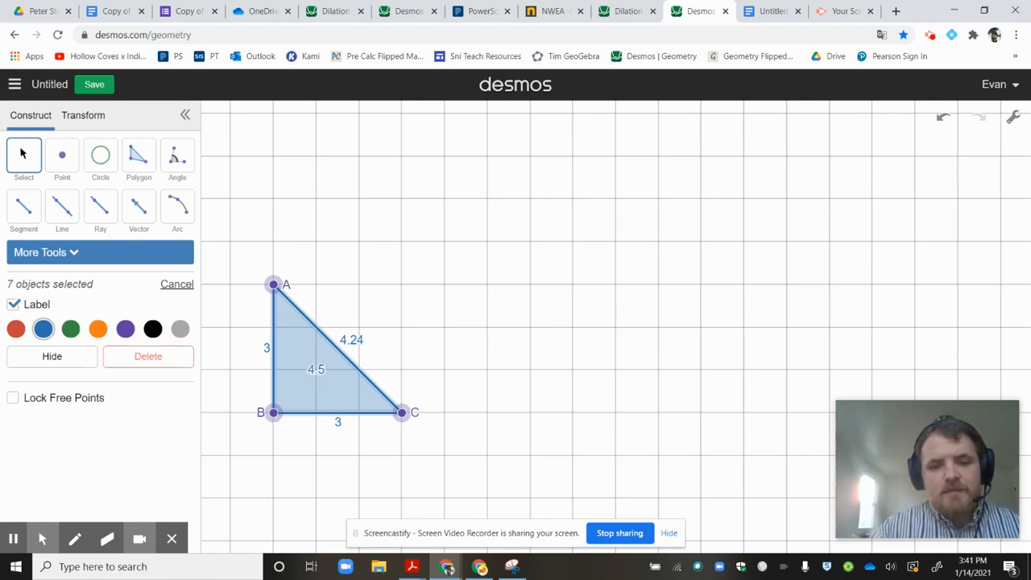
Change the label of the triangle's right-angle vertex B to "Center of Dilation".
left_click(274, 413)
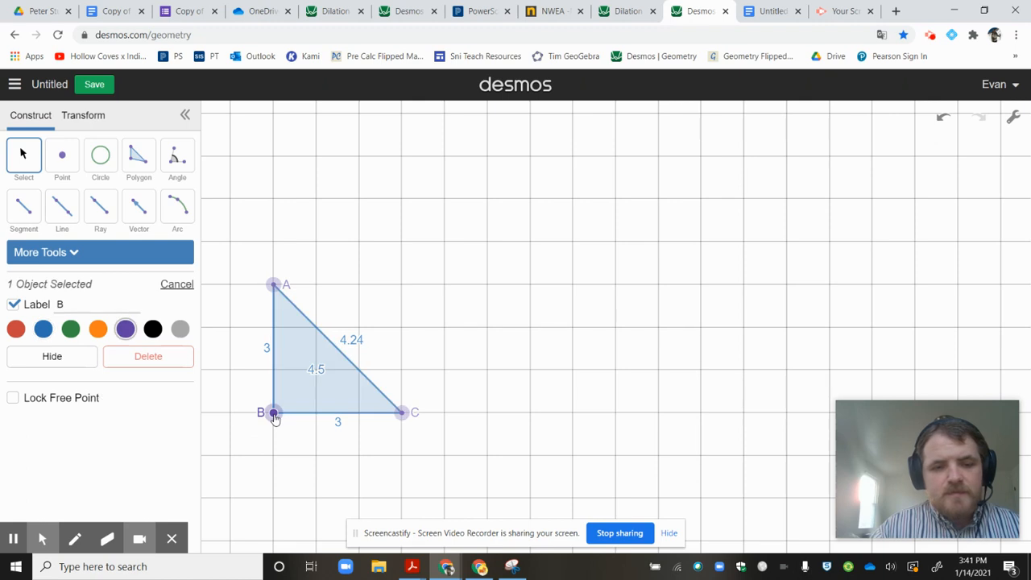
double_click(60, 304)
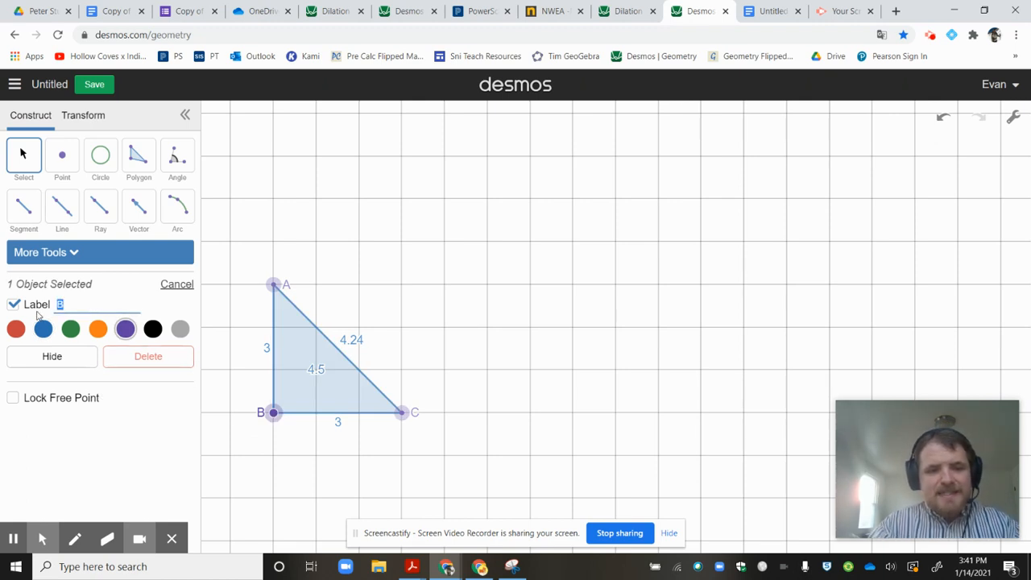
type("C")
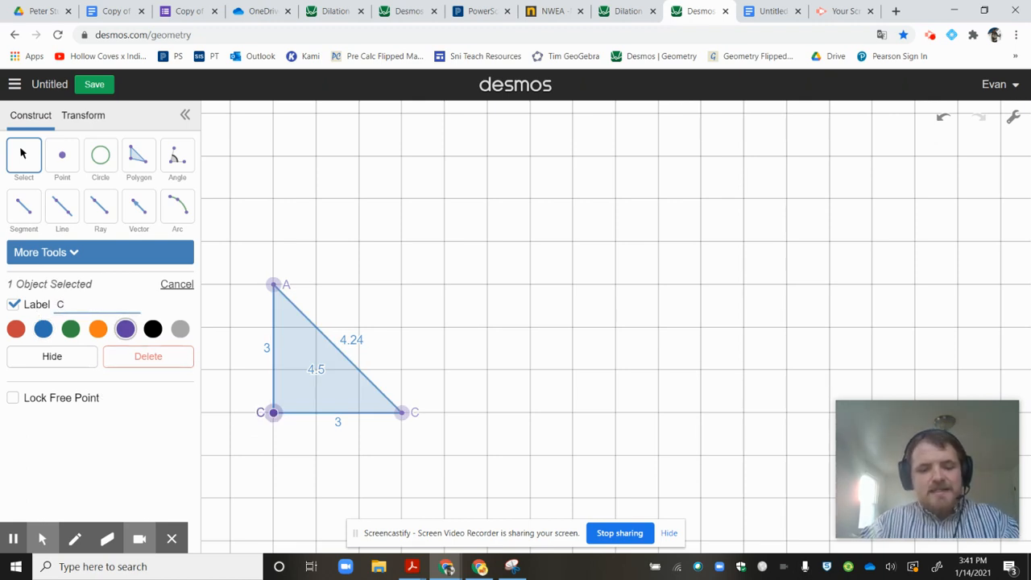
type("enter of")
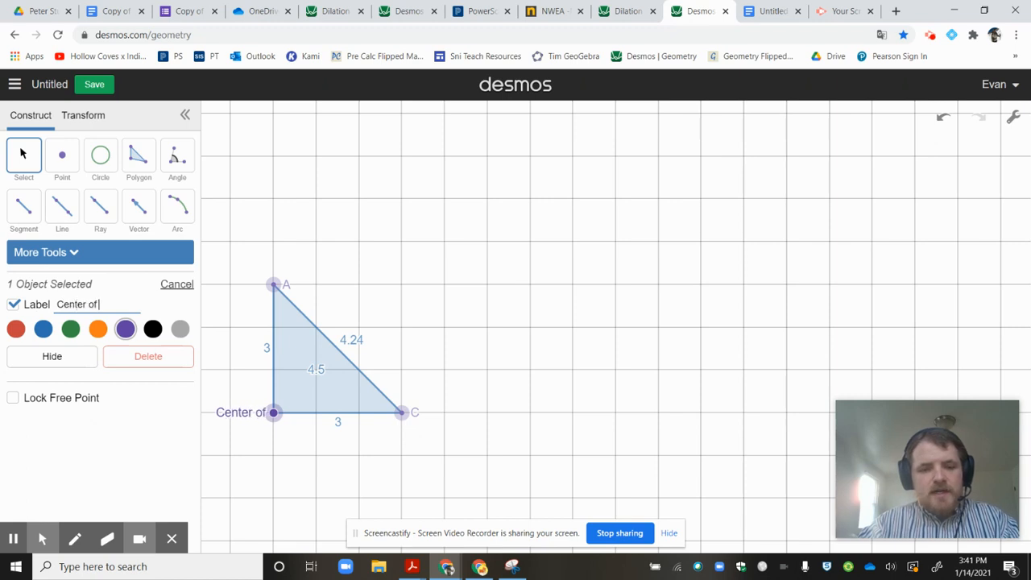
type(" Dilation")
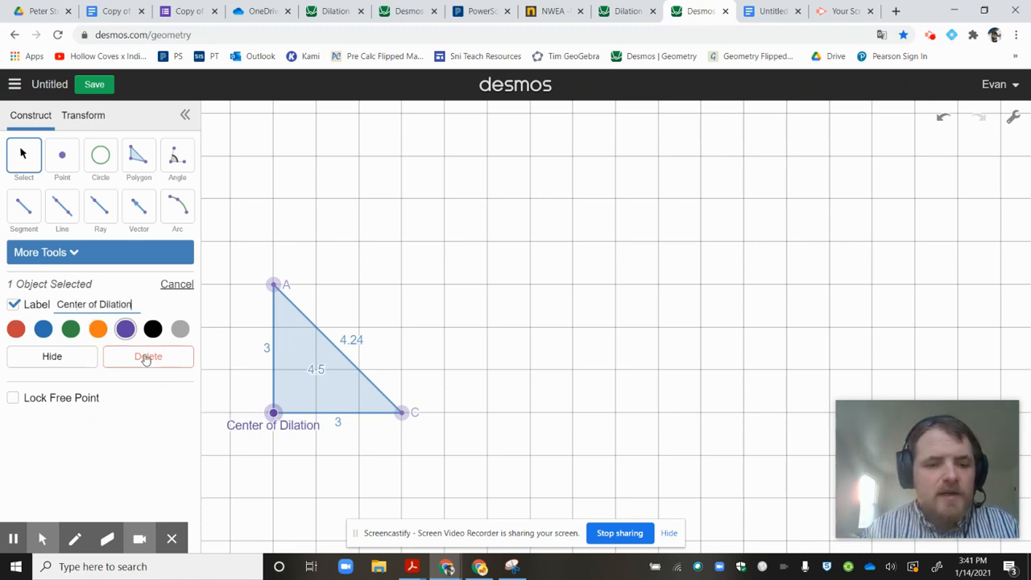
Remove the area label from the triangle's interior and clear the selection.
left_click(319, 375)
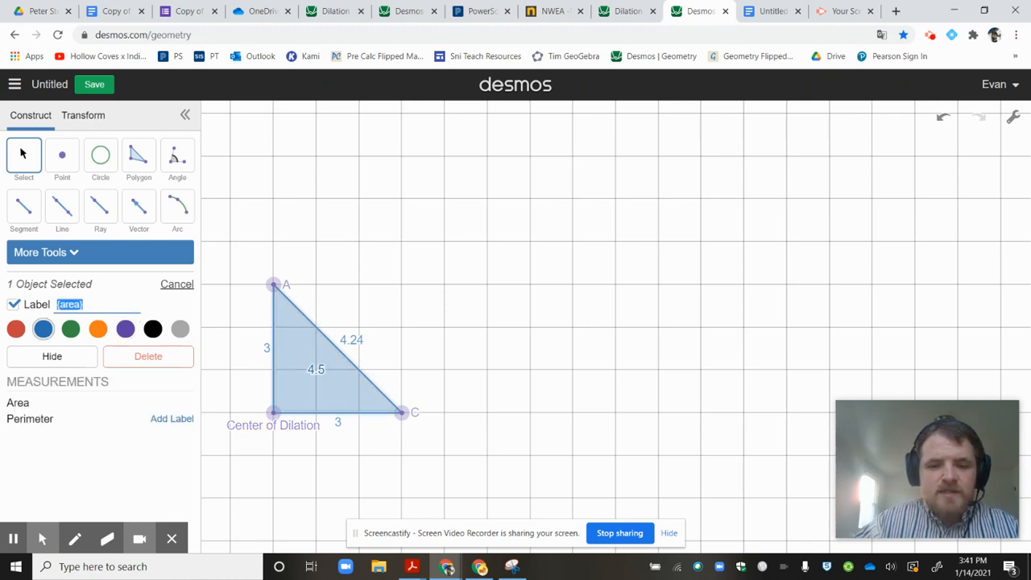
key("BackSpace")
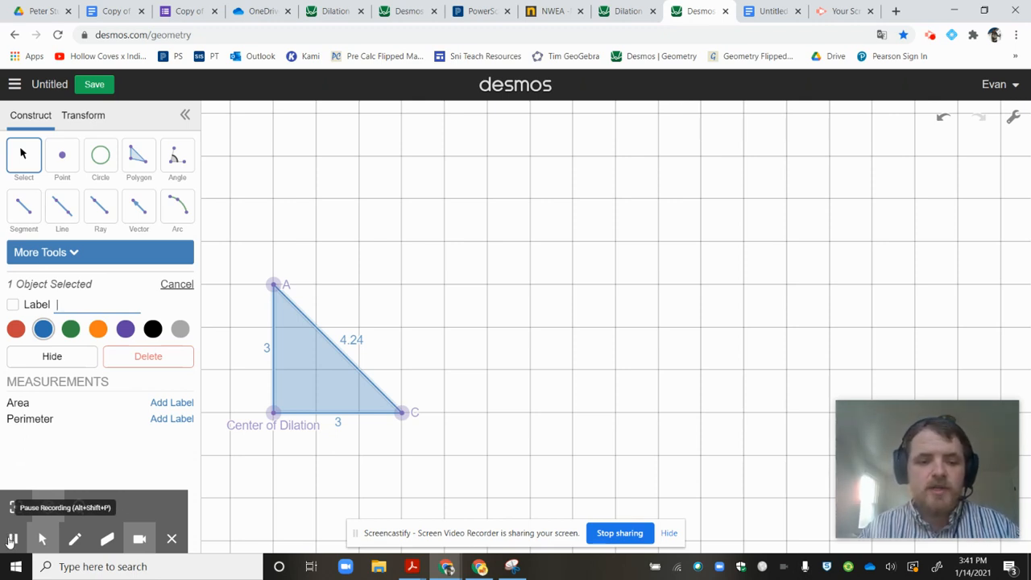
key("Escape")
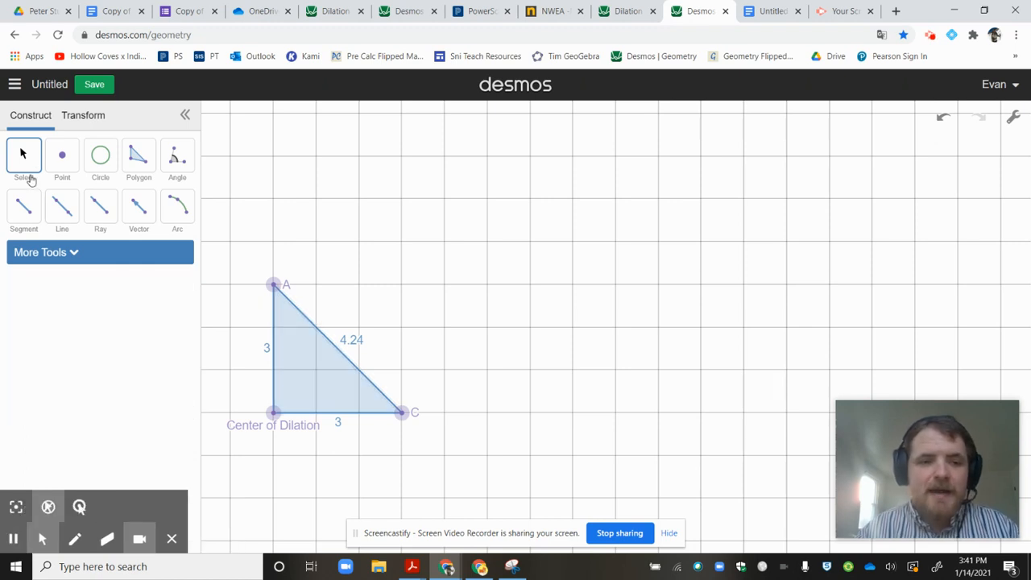
left_click(141, 158)
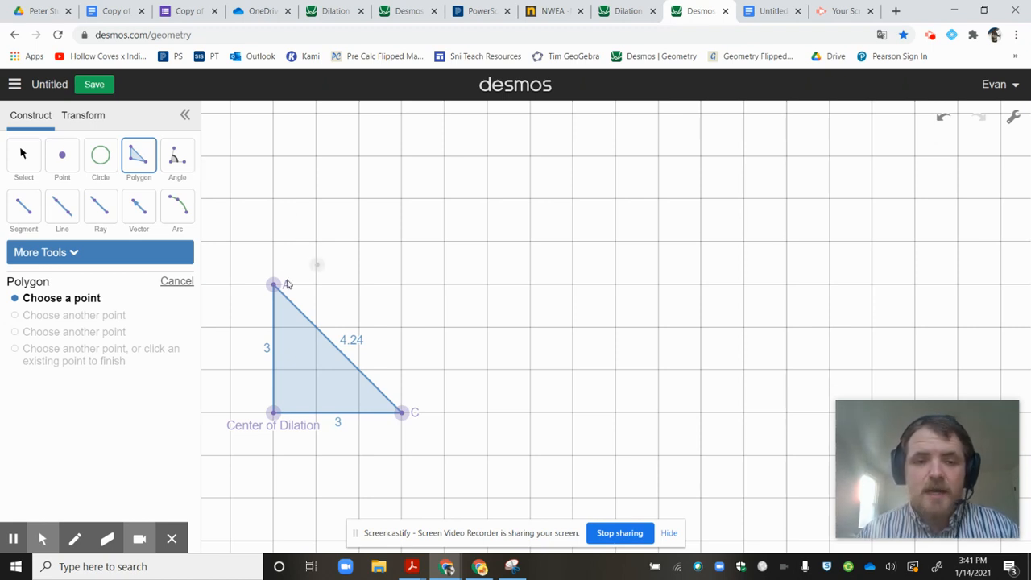
left_click(273, 158)
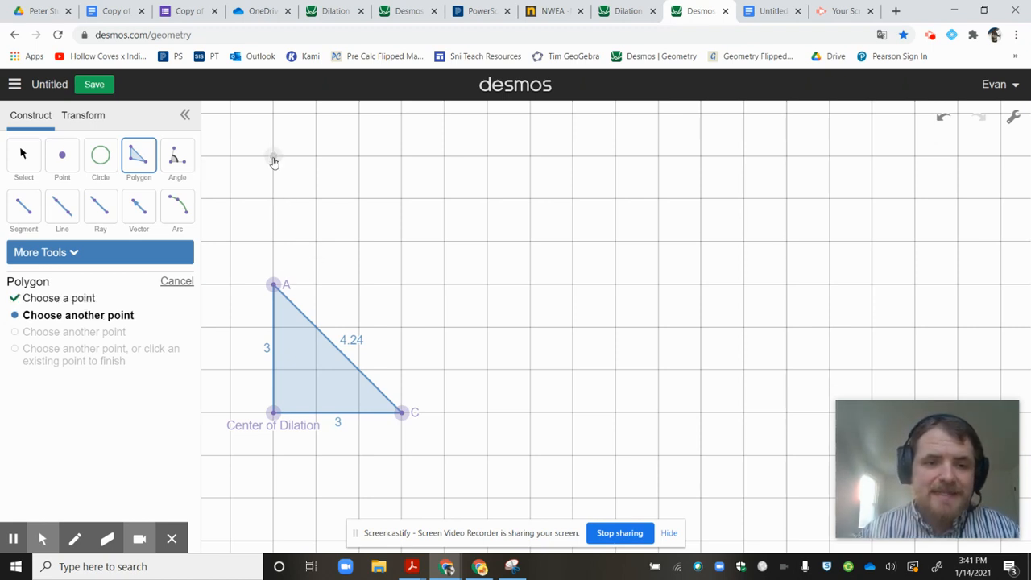
left_click(274, 413)
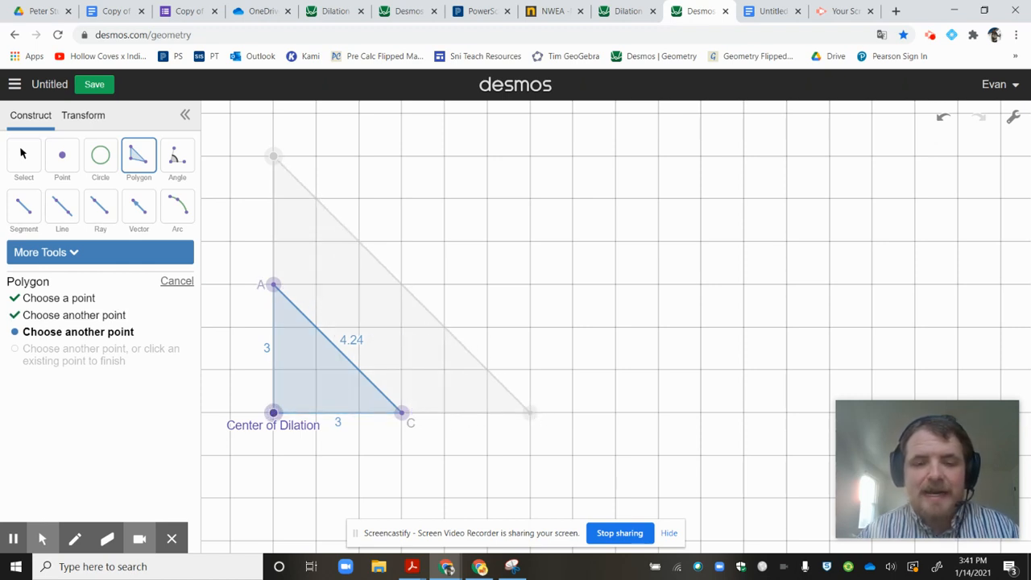
right_click(534, 416)
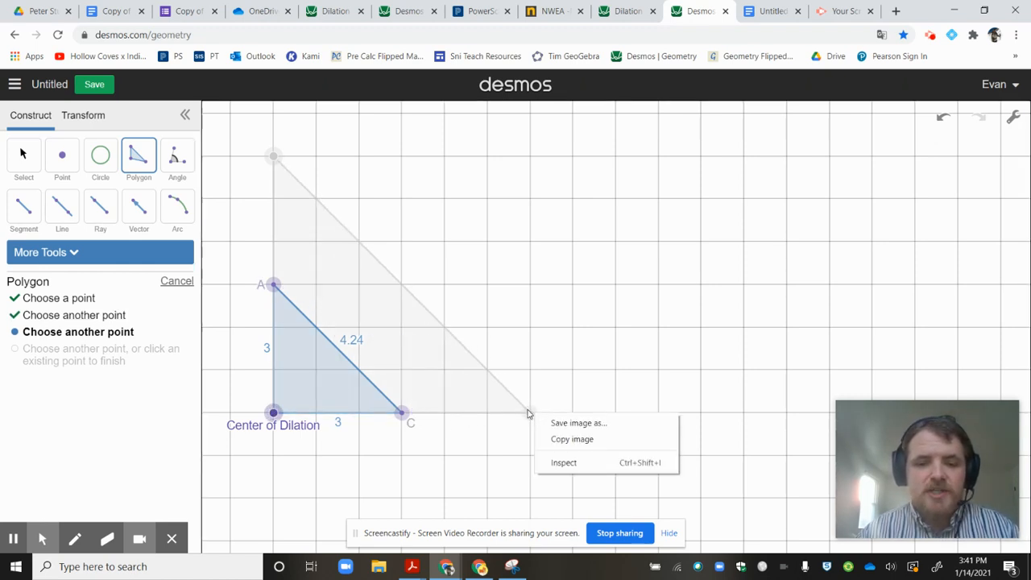
left_click(528, 414)
left_click(528, 414)
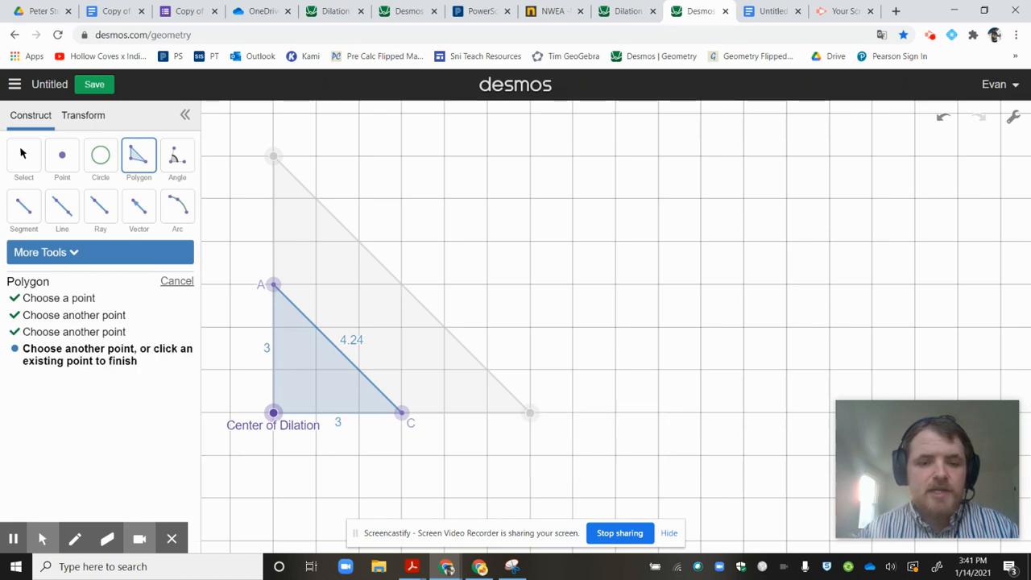
left_click(274, 156)
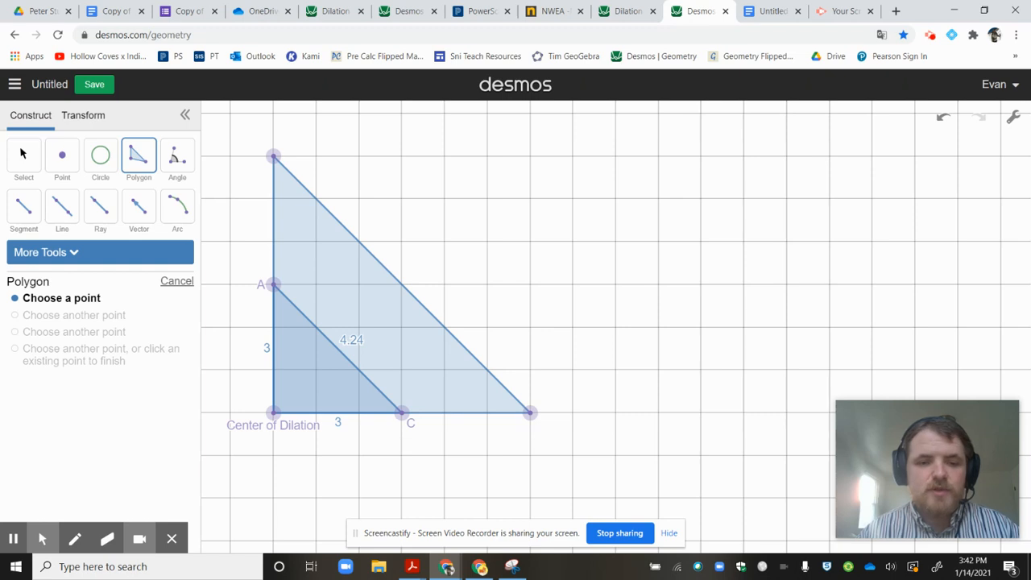
key("ctrl+z")
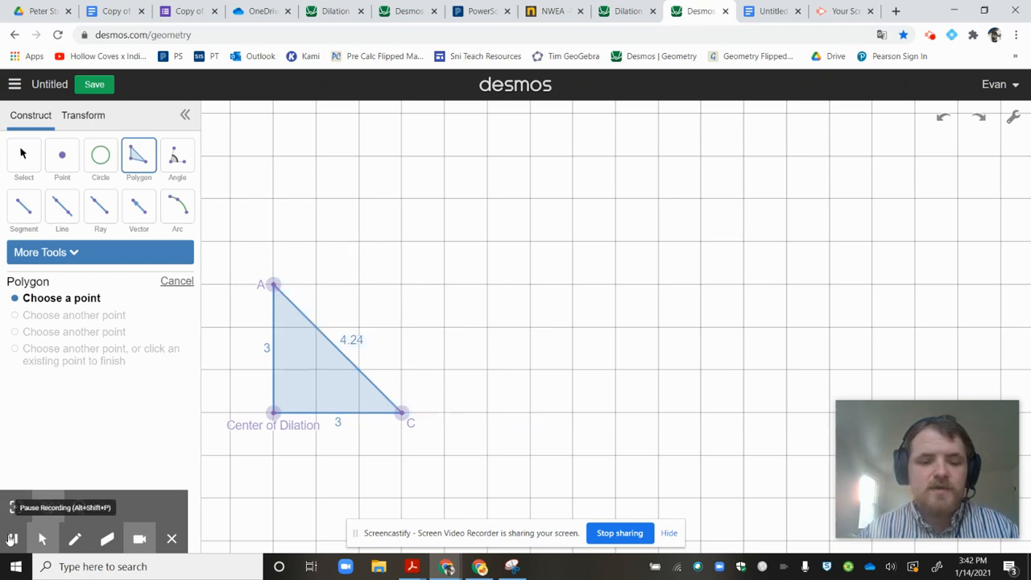
key("Escape")
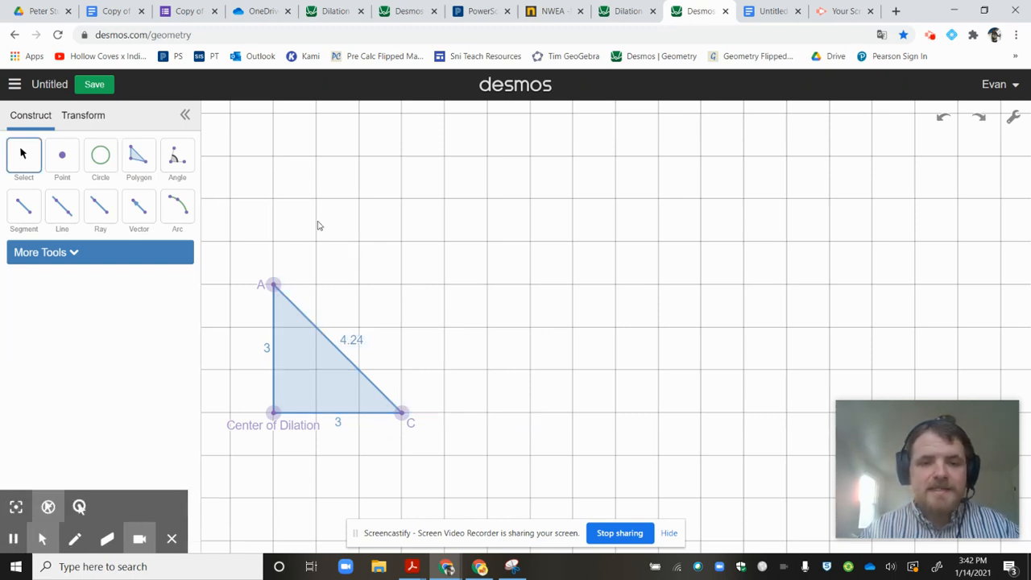
Draw a larger right triangle with 5-unit legs that shares the Center of Dilation vertex and extends past A and C.
left_click(139, 154)
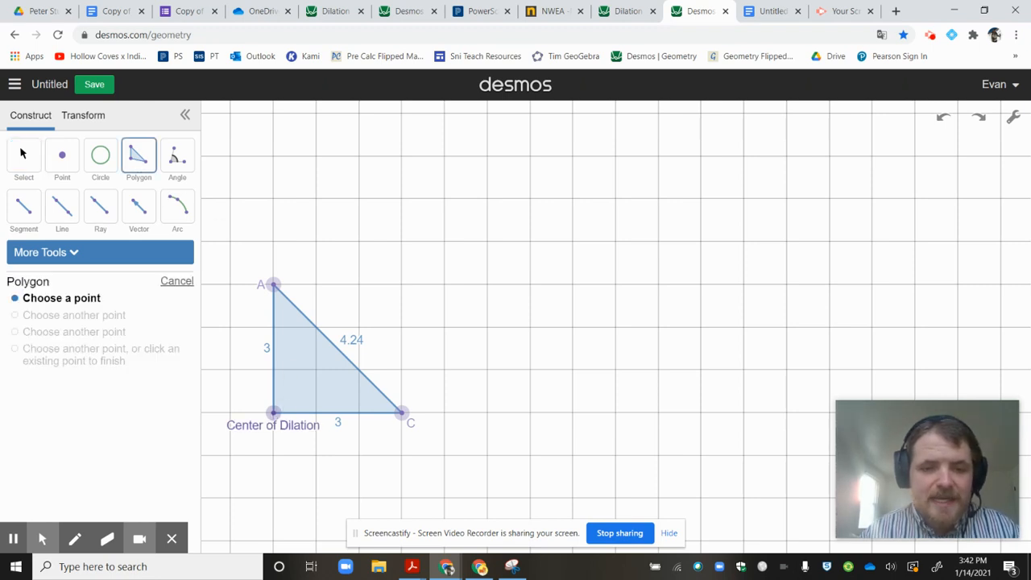
left_click(273, 201)
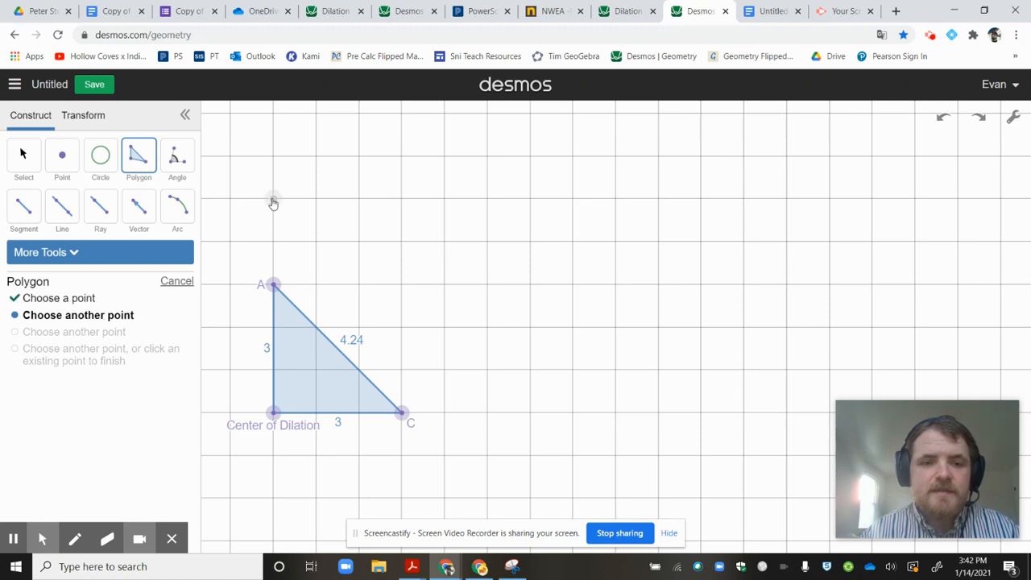
left_click(273, 414)
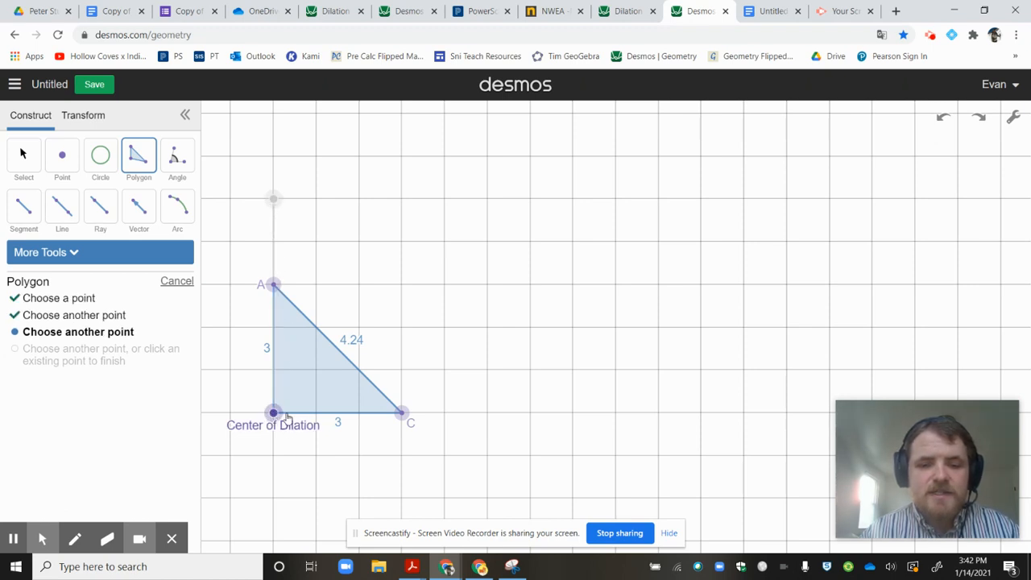
left_click(493, 414)
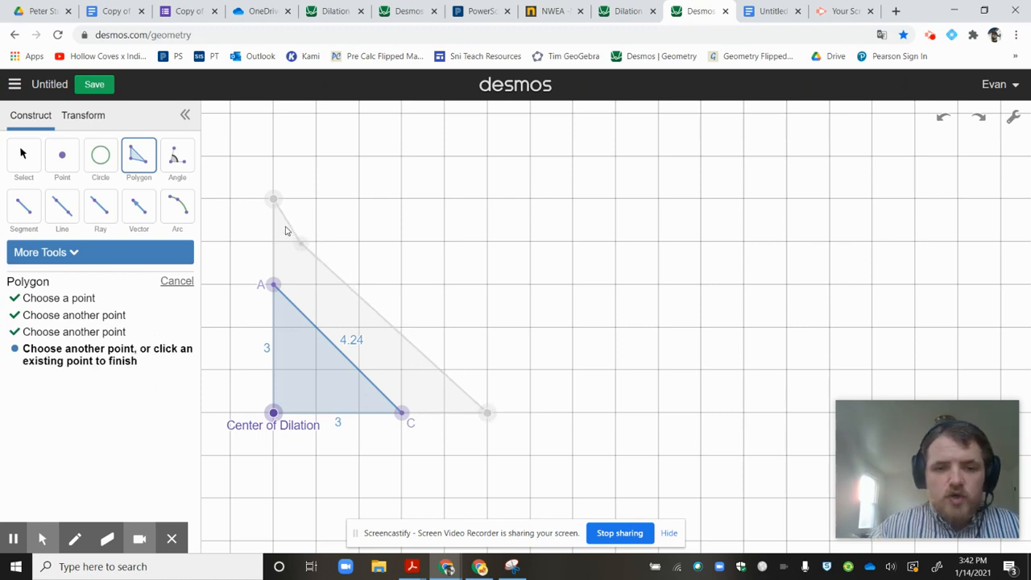
left_click(275, 203)
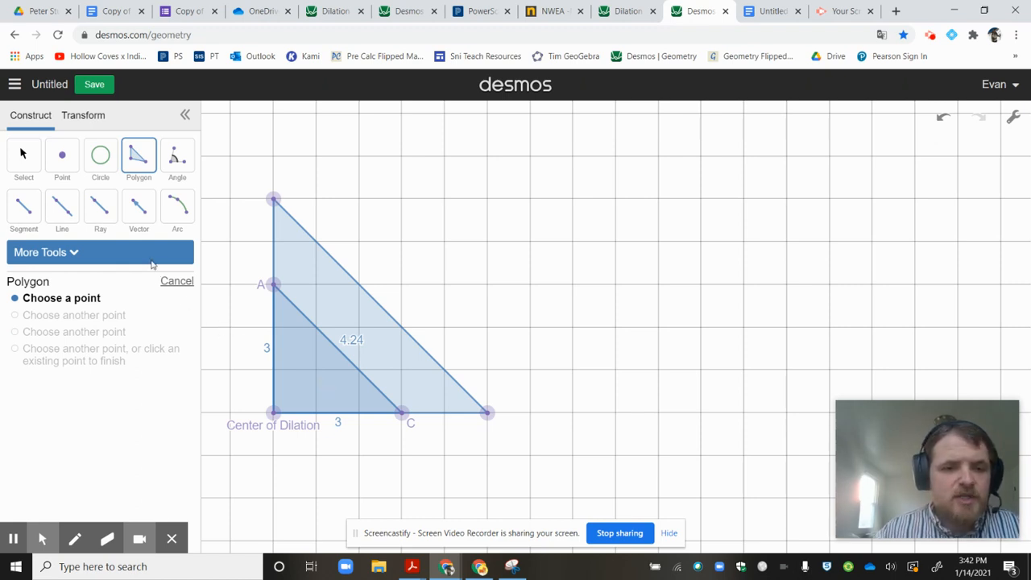
Select both triangles and reapply labels to all of their vertices, sides and areas.
left_click(23, 153)
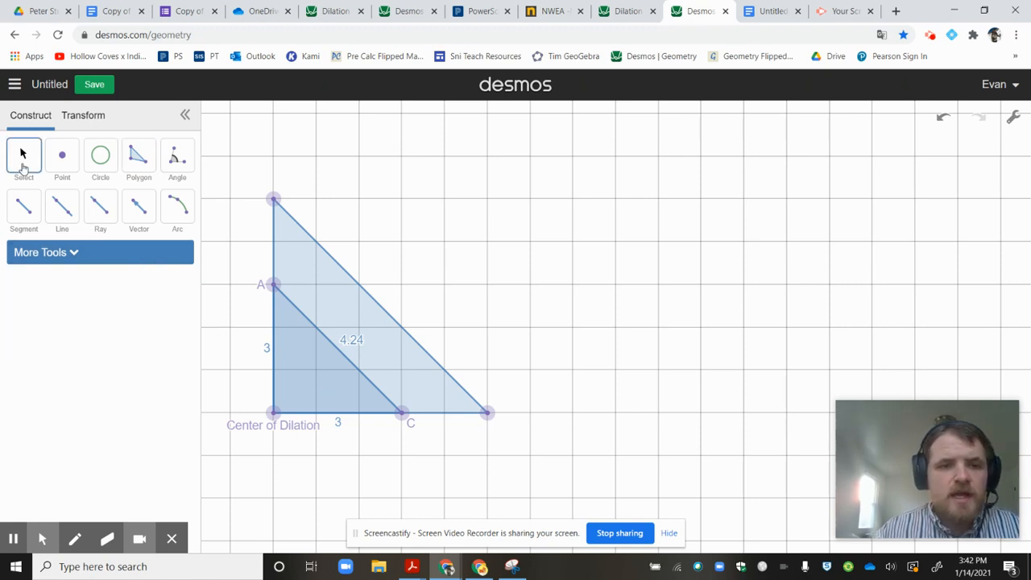
left_click_drag(242, 181, 533, 480)
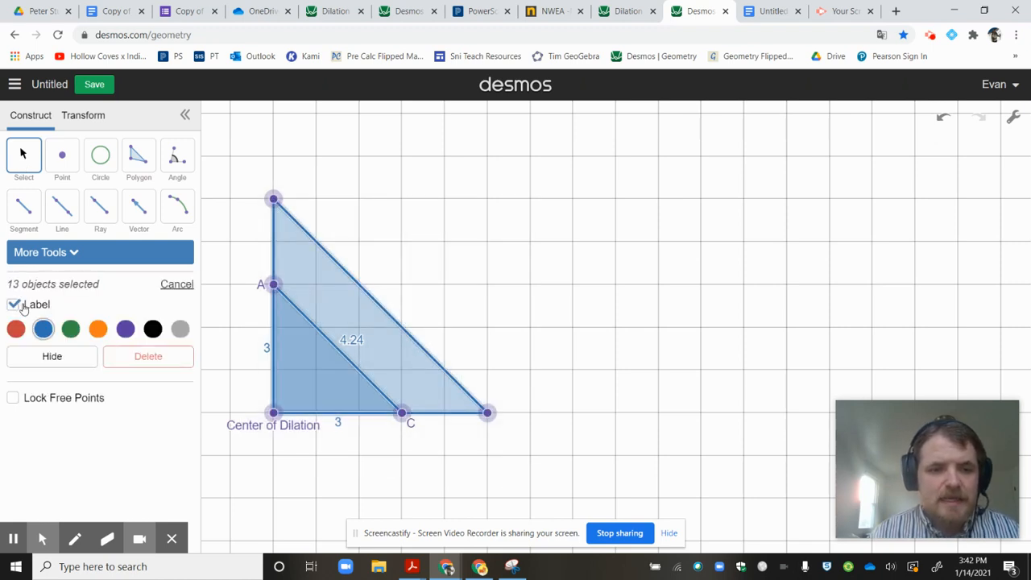
left_click(19, 306)
left_click(18, 307)
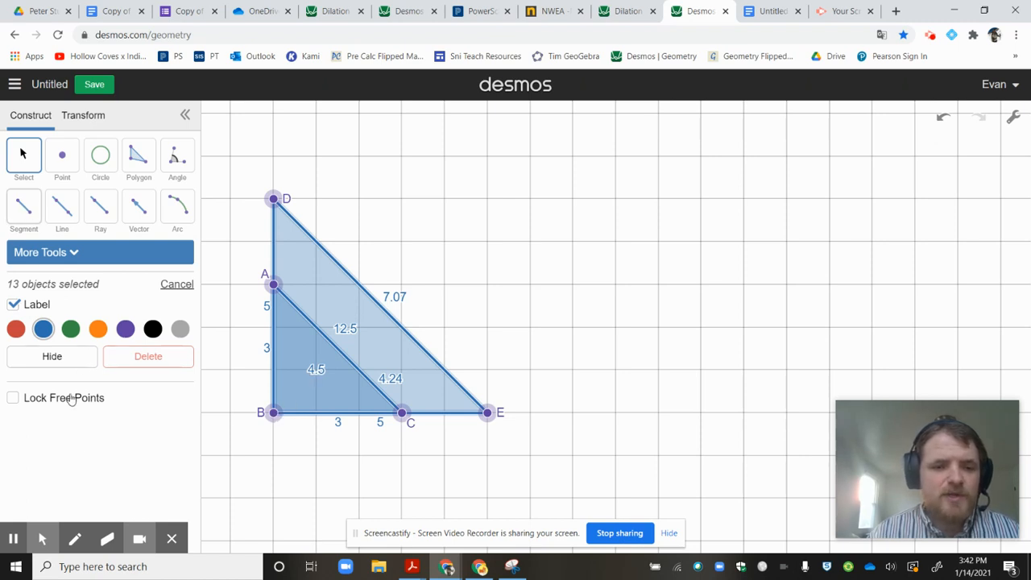
Change the label of the shared right-angle vertex B to "Center of Dilation".
left_click(274, 414)
left_click(70, 304)
key("BackSpace")
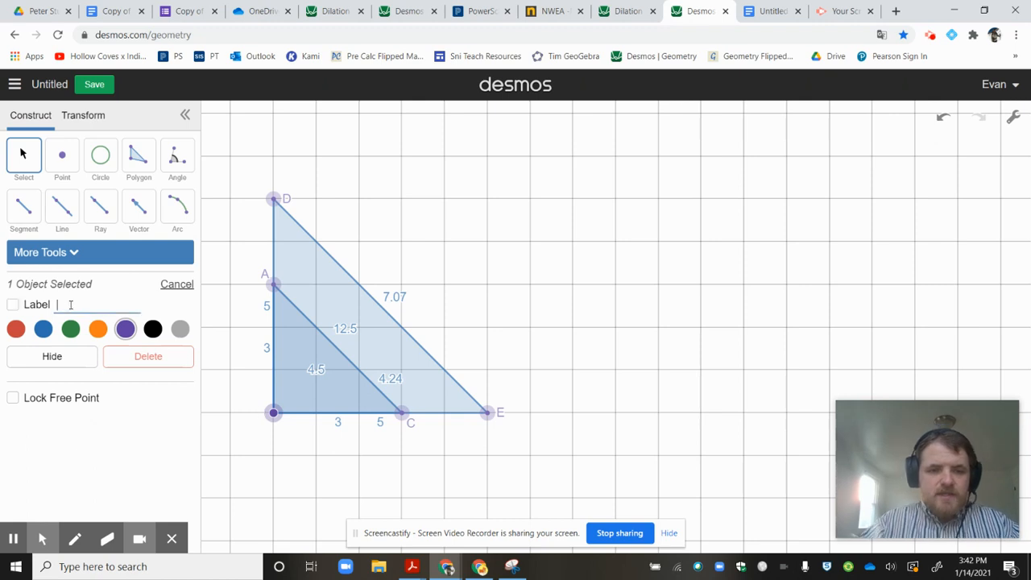
type("Center o")
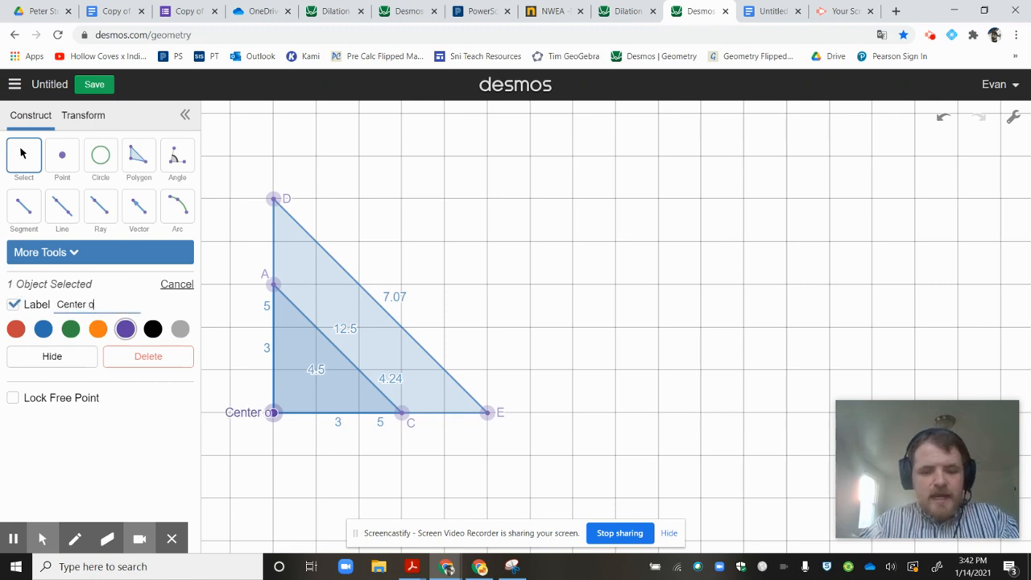
type("f Dilatio")
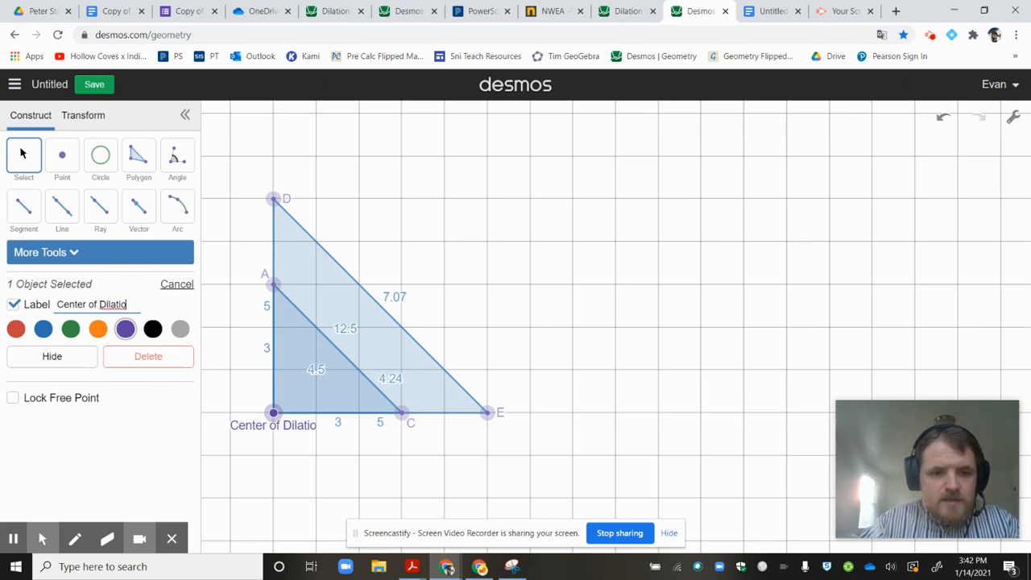
key("BackSpace")
key("BackSpace")
key("BackSpace")
type("tion")
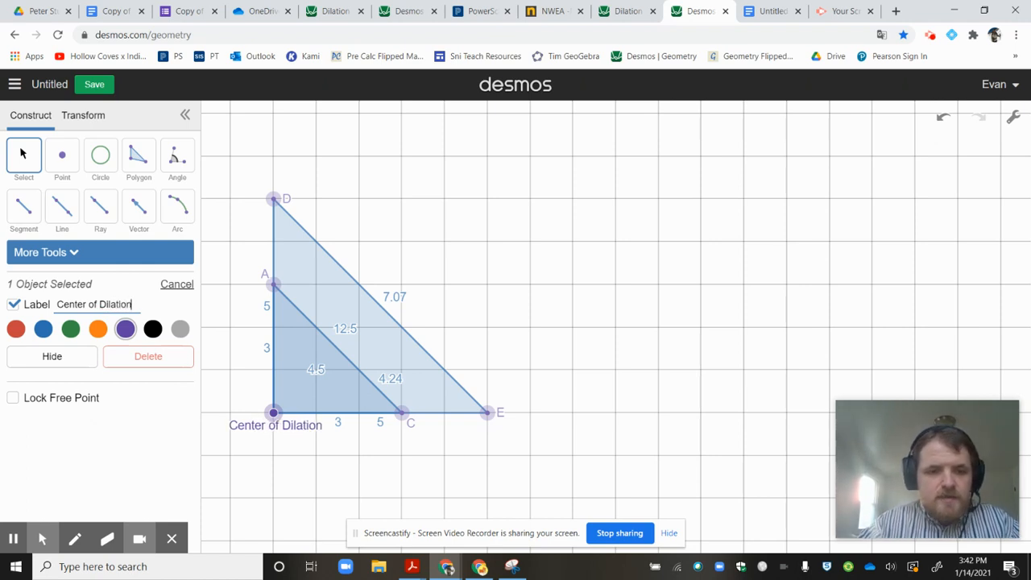
Remove the area labels from both the smaller and the larger triangle and clear the selection.
left_click(317, 371)
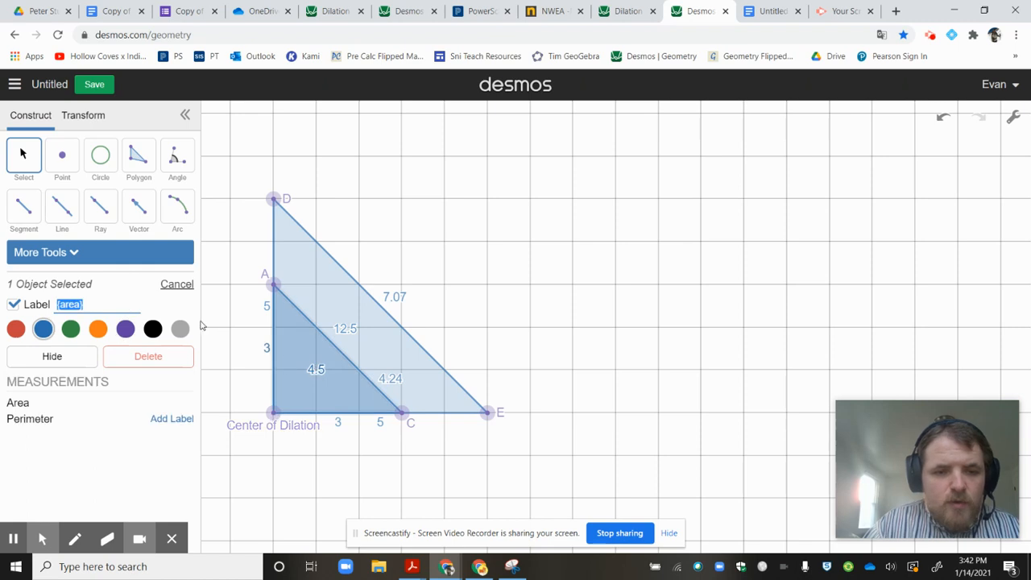
key("BackSpace")
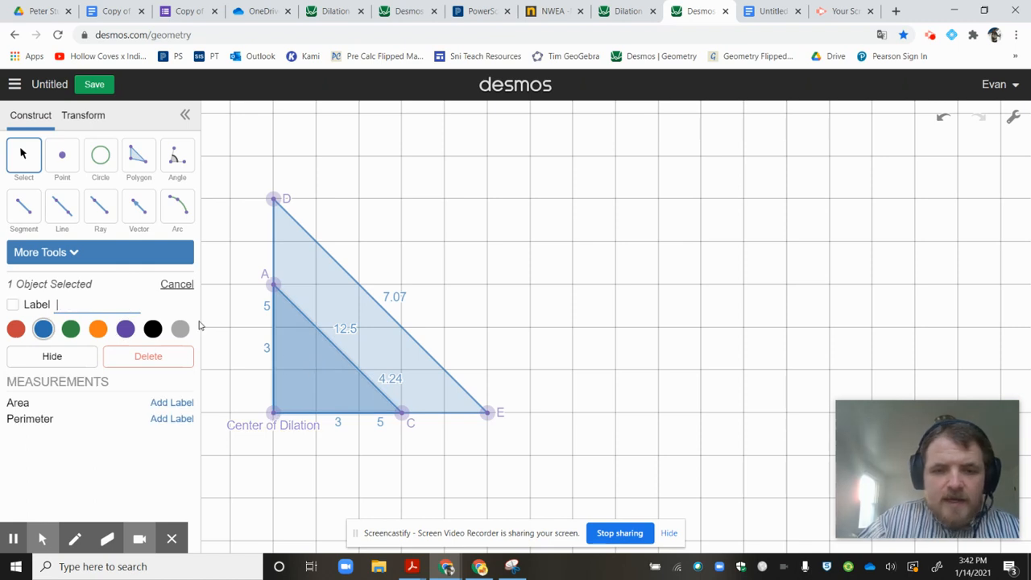
left_click(349, 330)
key("BackSpace")
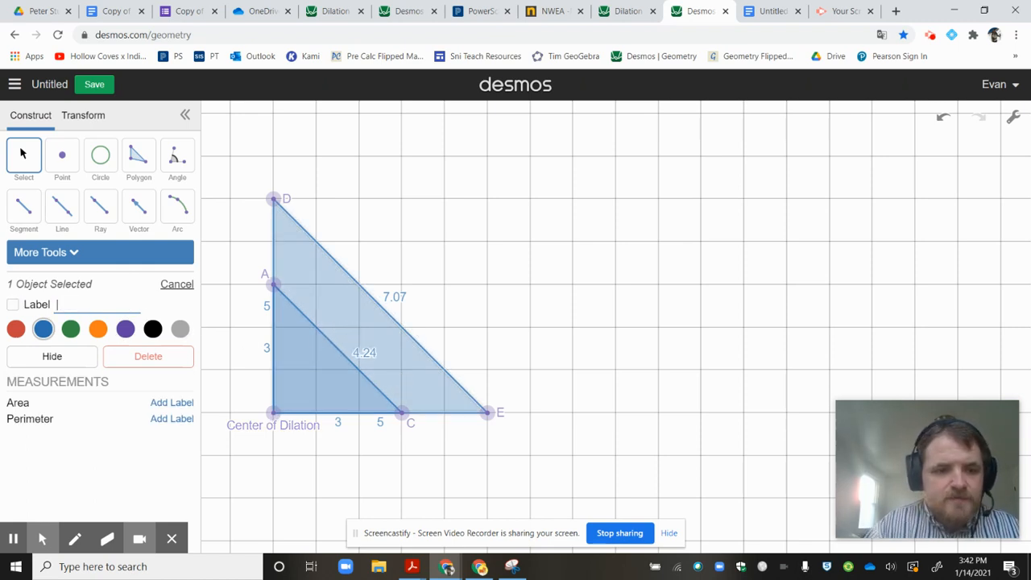
left_click(11, 548)
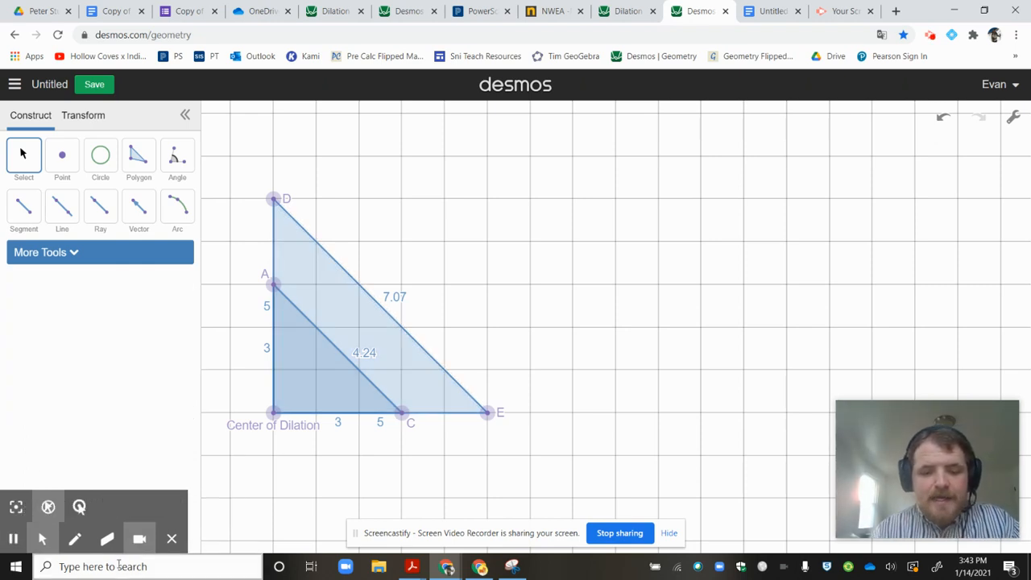
left_click(15, 543)
left_click(15, 544)
Open the Windows Calculator and divide the larger leg length 5 by the smaller leg length 3.
left_click(180, 569)
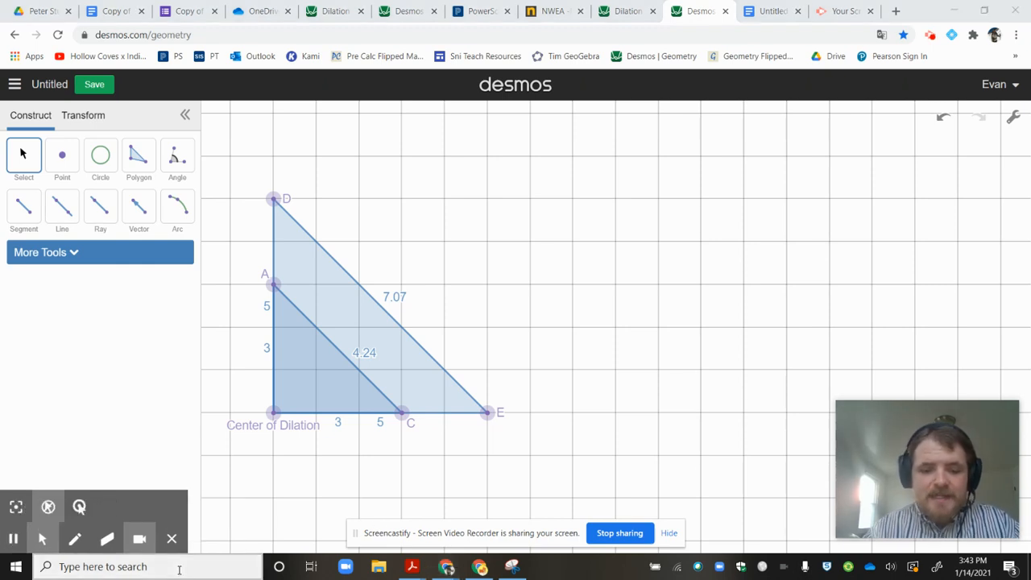
type("calc")
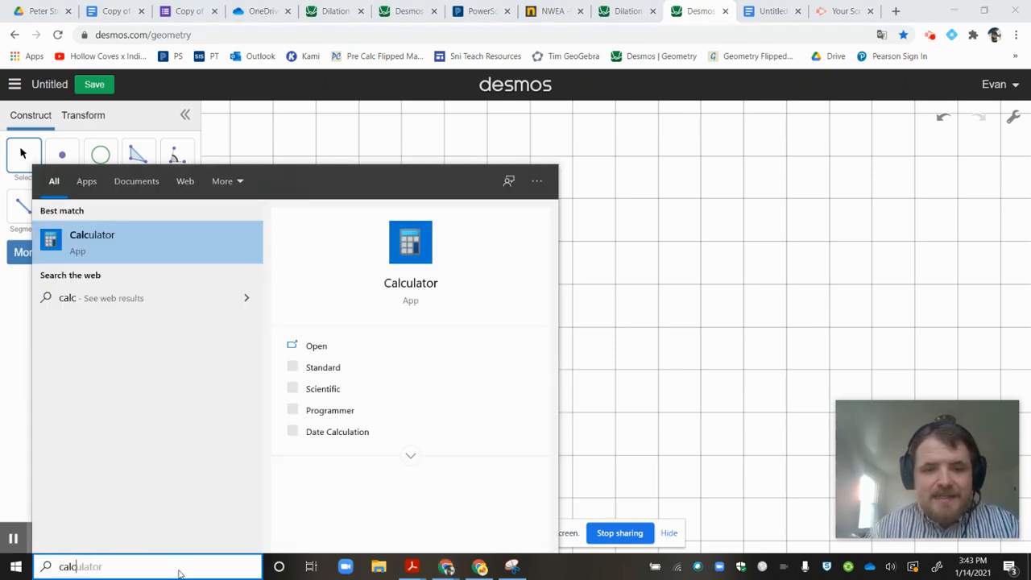
key("Return")
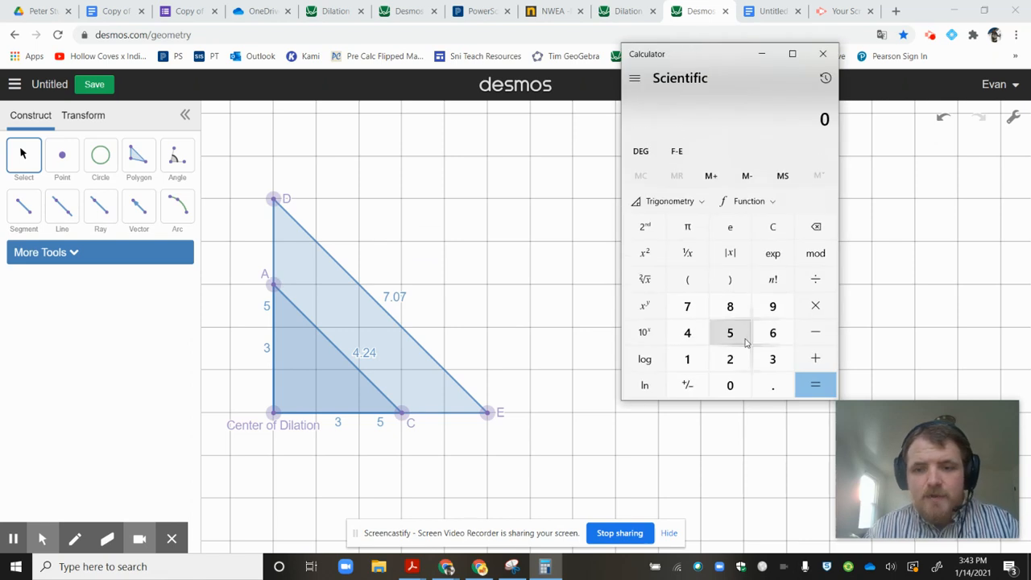
left_click(745, 341)
left_click(812, 278)
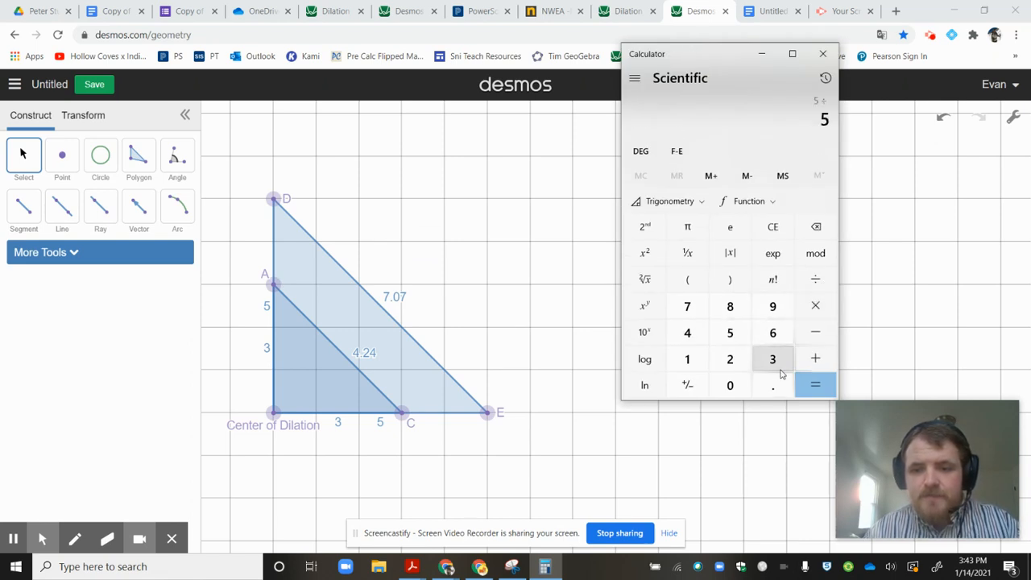
left_click(776, 364)
left_click(811, 386)
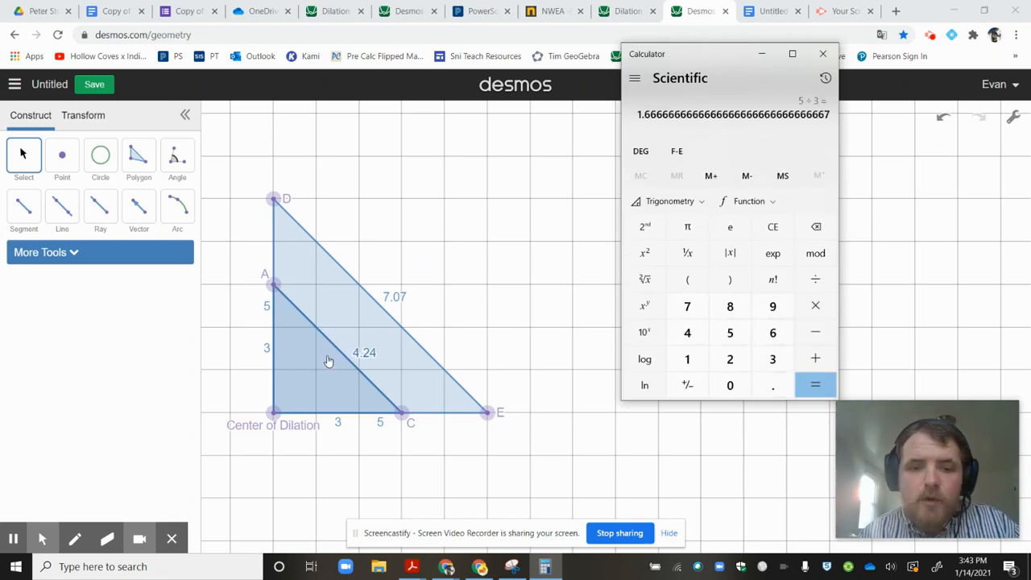
Multiply the calculated scale factor by the smaller hypotenuse length 4.24.
left_click(823, 304)
left_click(689, 337)
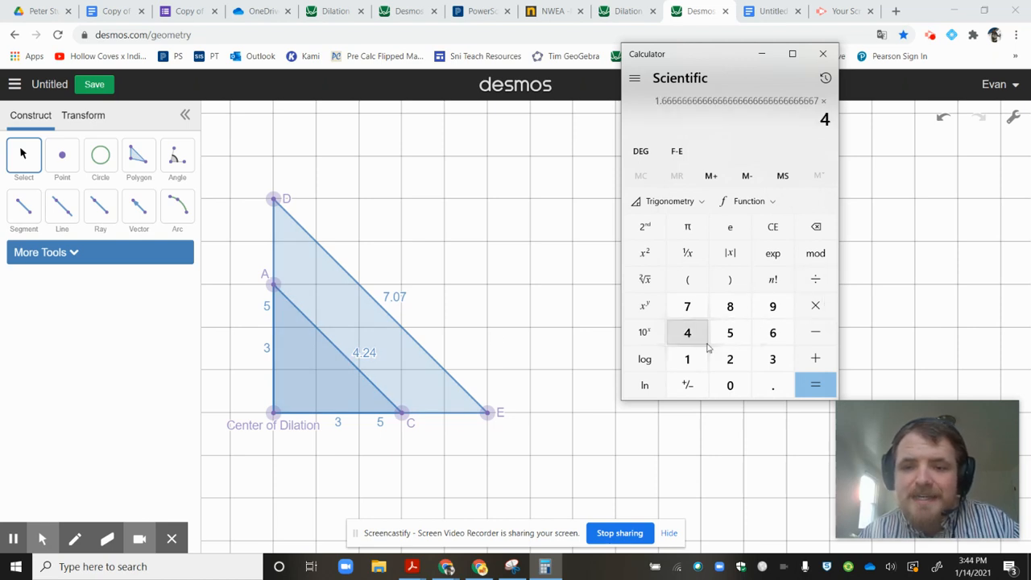
left_click(773, 385)
left_click(730, 365)
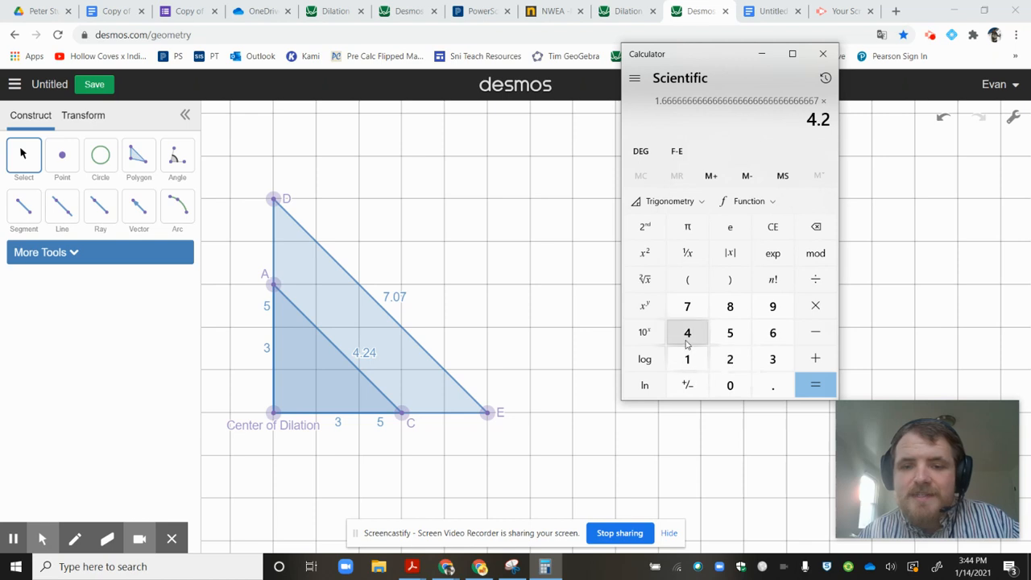
left_click(687, 332)
left_click(816, 387)
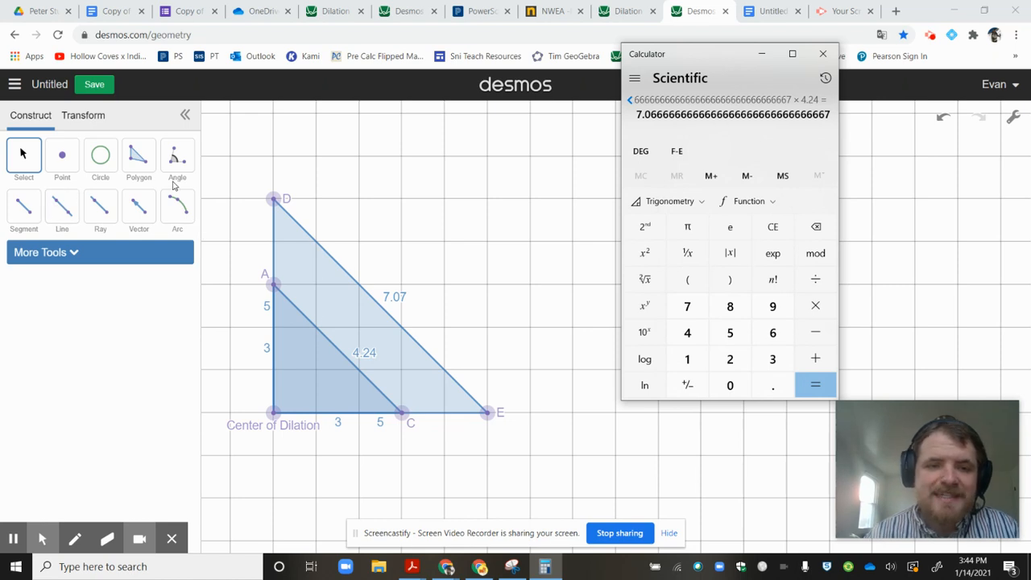
Return to the Desmos drawing and add an angle measurement at the Center of Dilation between points D and C.
left_click(177, 157)
left_click(274, 199)
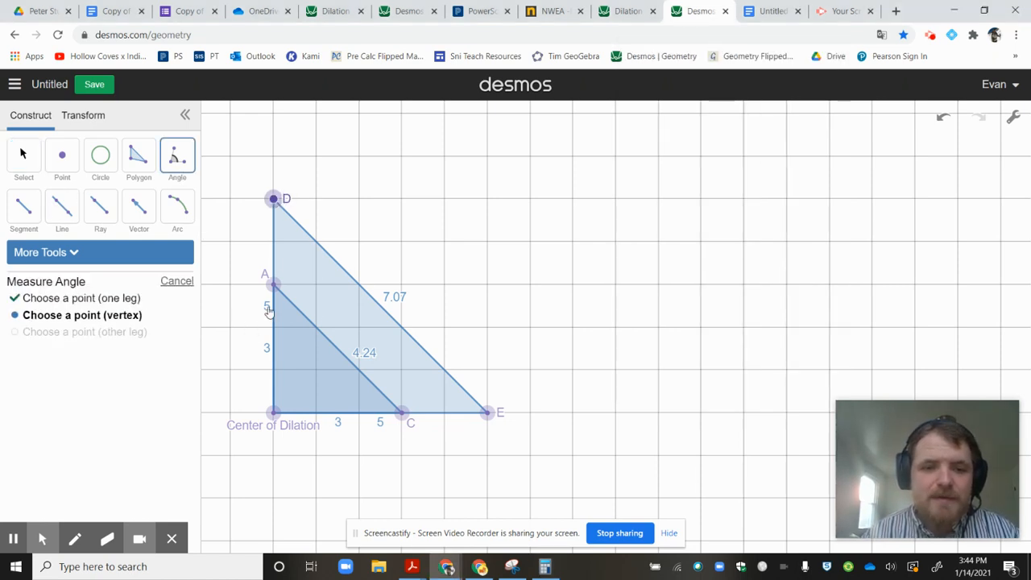
left_click(274, 413)
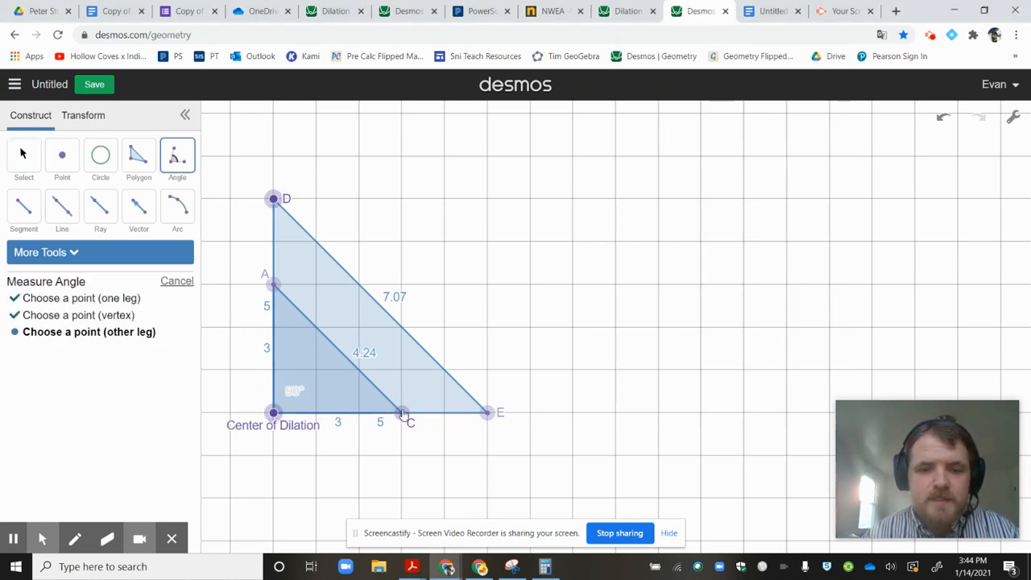
left_click(402, 413)
Add angle measurements at vertices C and A of the smaller triangle.
left_click(274, 286)
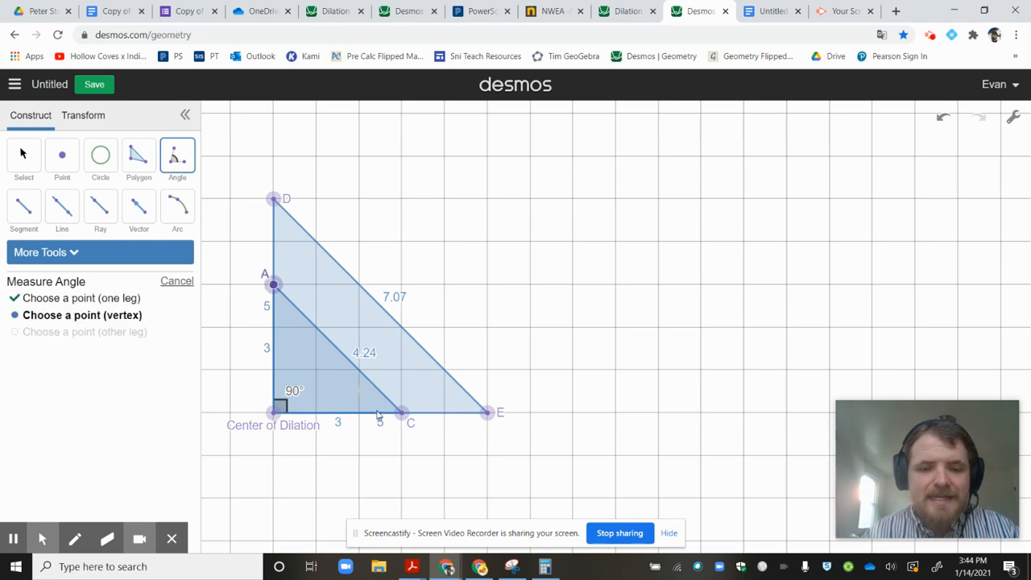
left_click(402, 413)
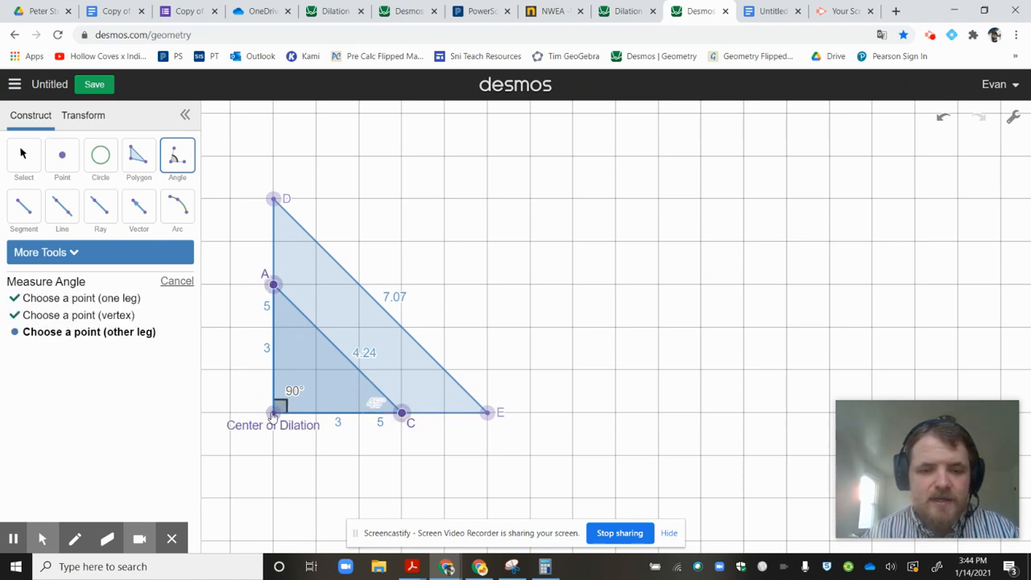
left_click(274, 413)
left_click(402, 413)
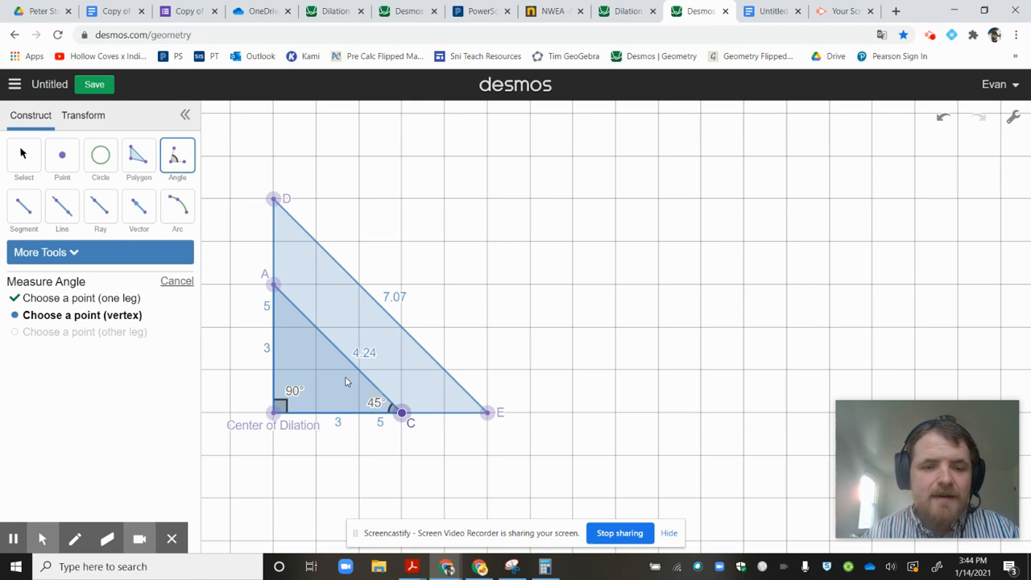
left_click(274, 285)
left_click(274, 412)
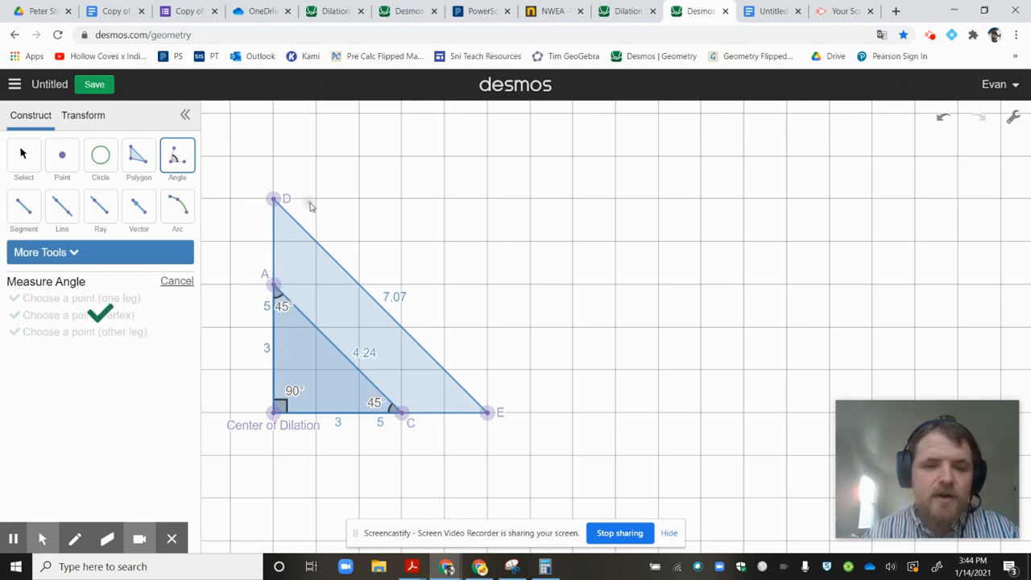
Add angle measurements to the larger triangle at D, the Center of Dilation and E, and exit the Angle tool.
left_click(274, 412)
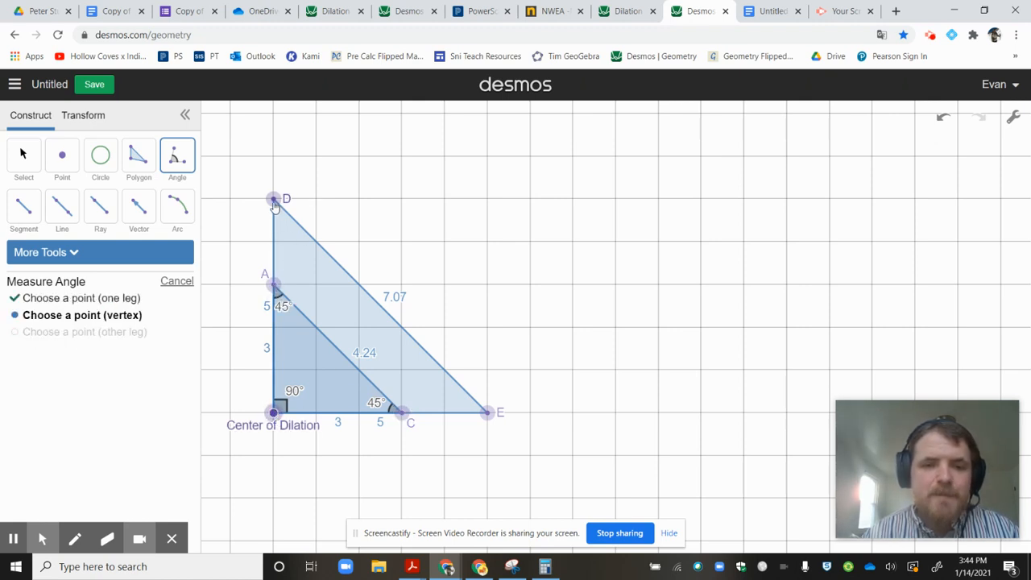
left_click(274, 199)
left_click(488, 414)
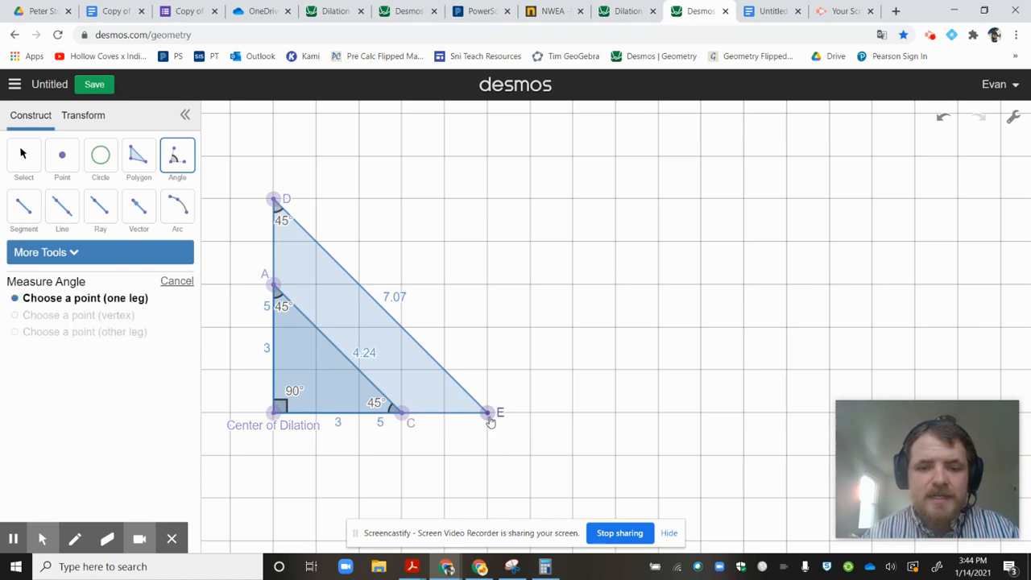
left_click(488, 414)
left_click(274, 414)
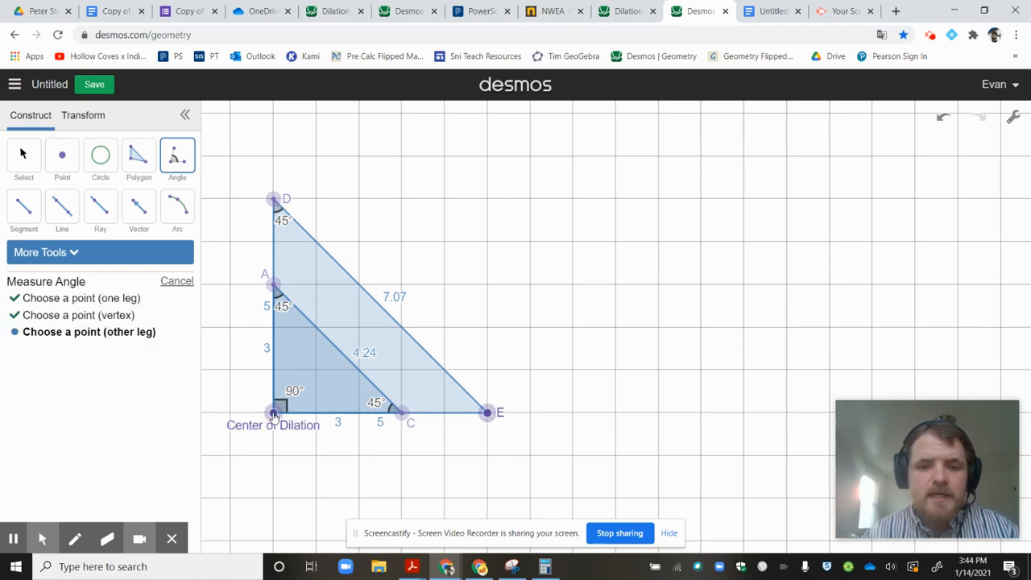
left_click(274, 199)
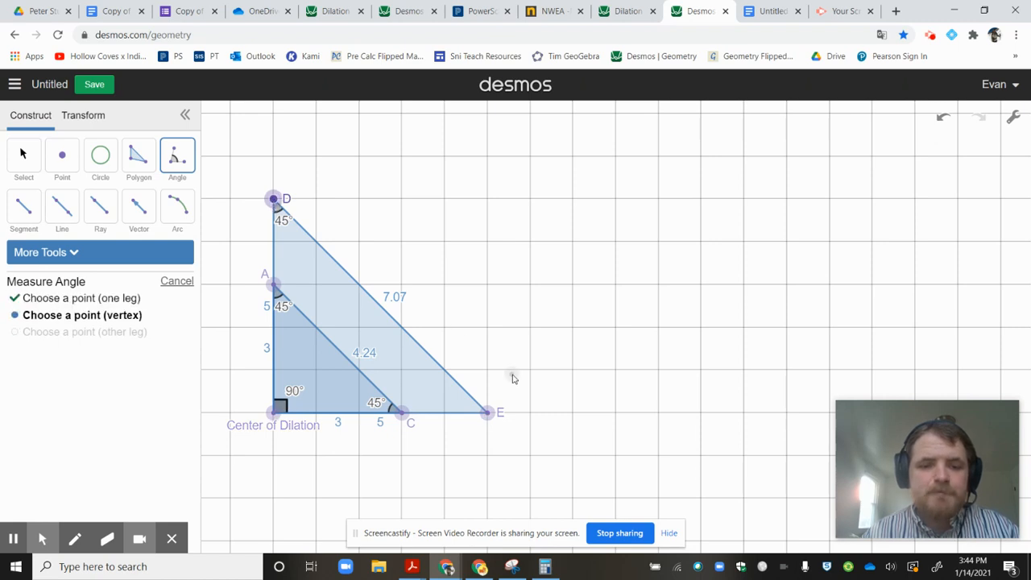
left_click(488, 412)
left_click(274, 413)
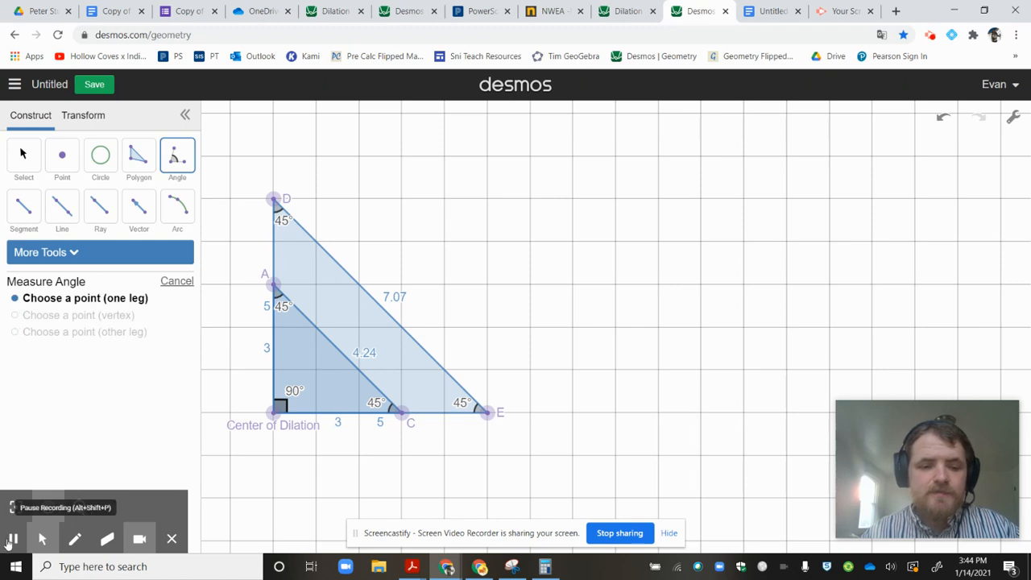
key("Escape")
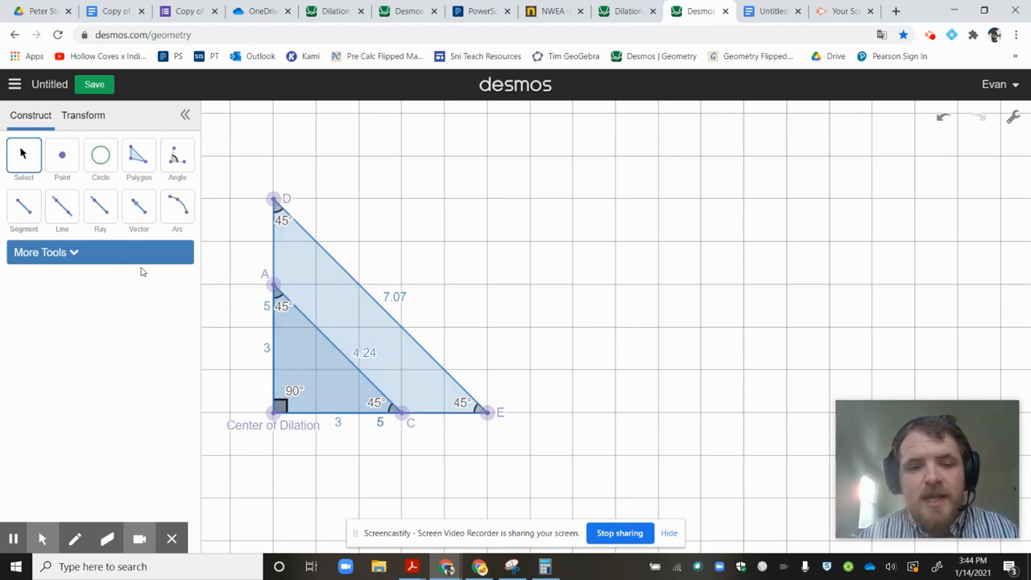
Construct a line through point A parallel to the larger triangle's hypotenuse DE.
left_click(89, 252)
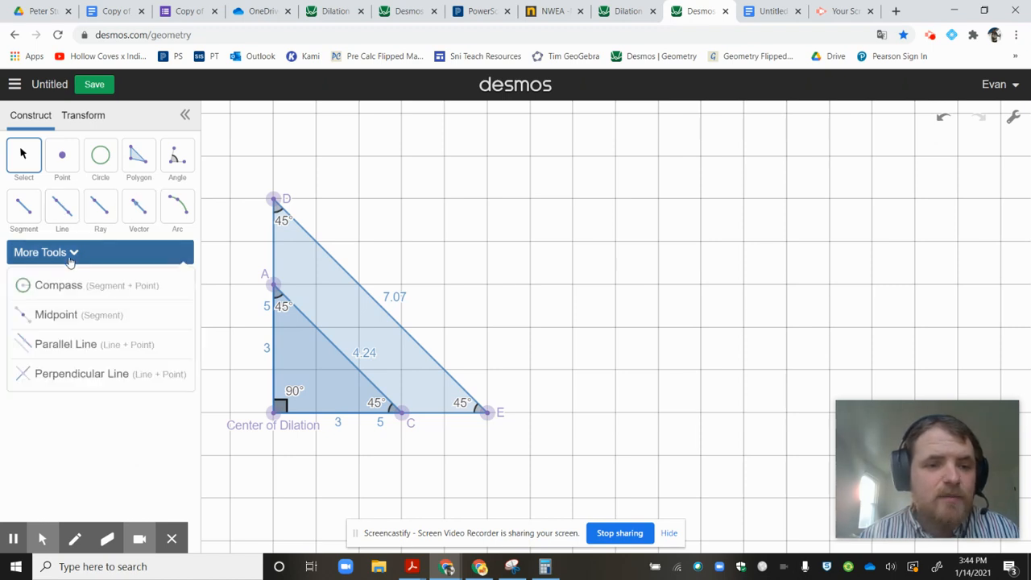
left_click(75, 344)
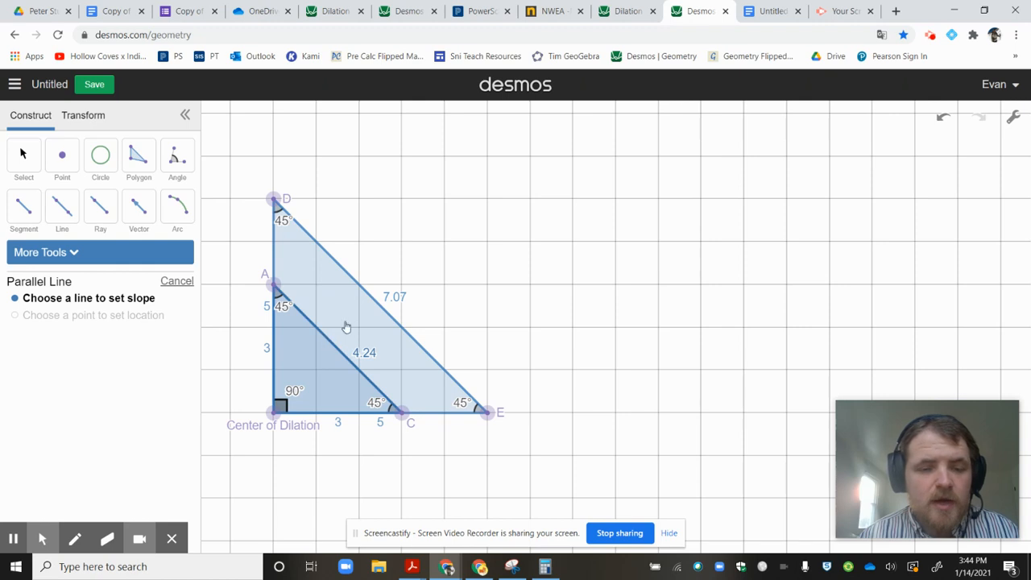
left_click(373, 301)
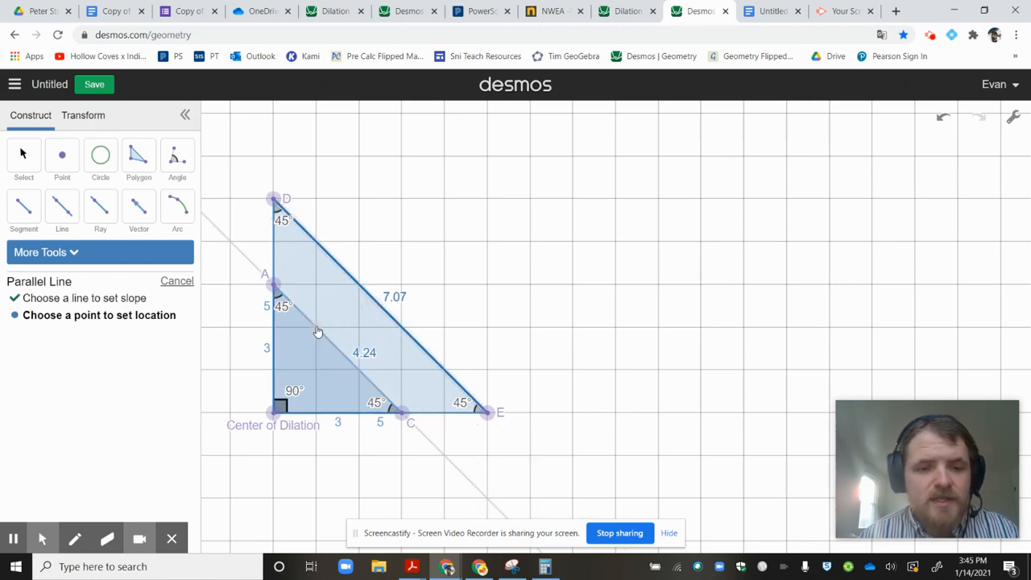
left_click(273, 287)
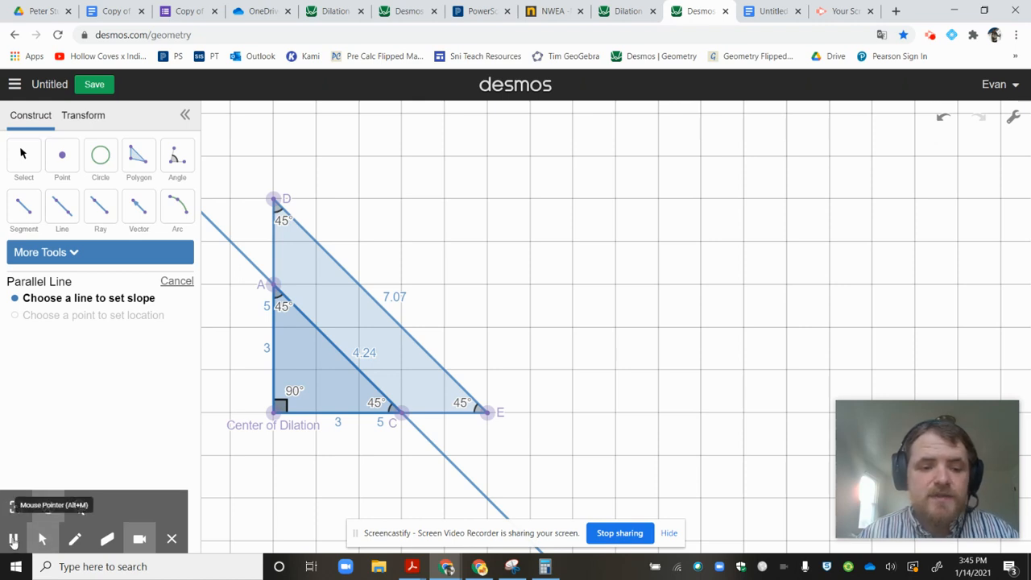
key("Escape")
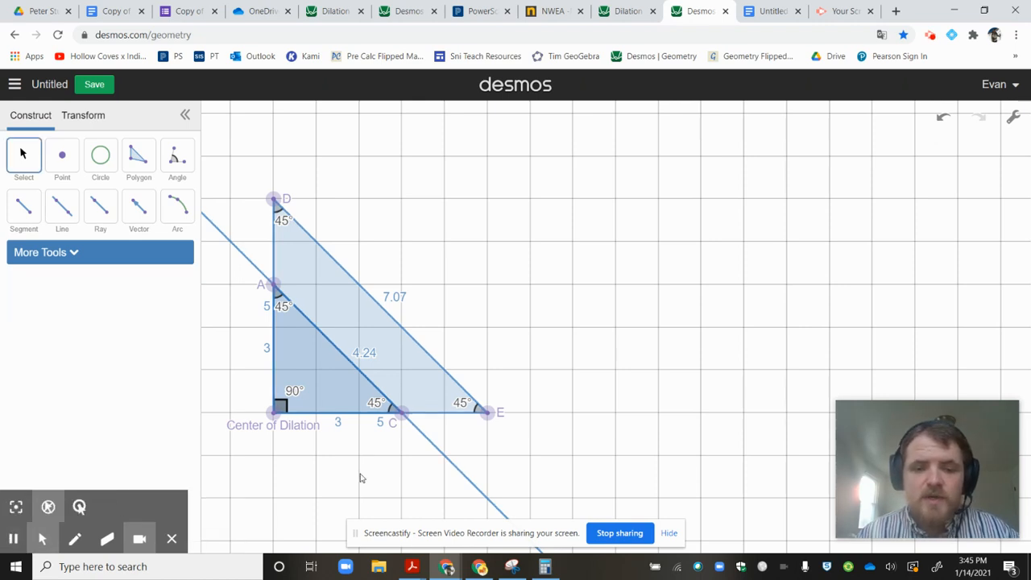
Select the larger triangle's horizontal leg from the Center of Dilation to E.
left_click(379, 427)
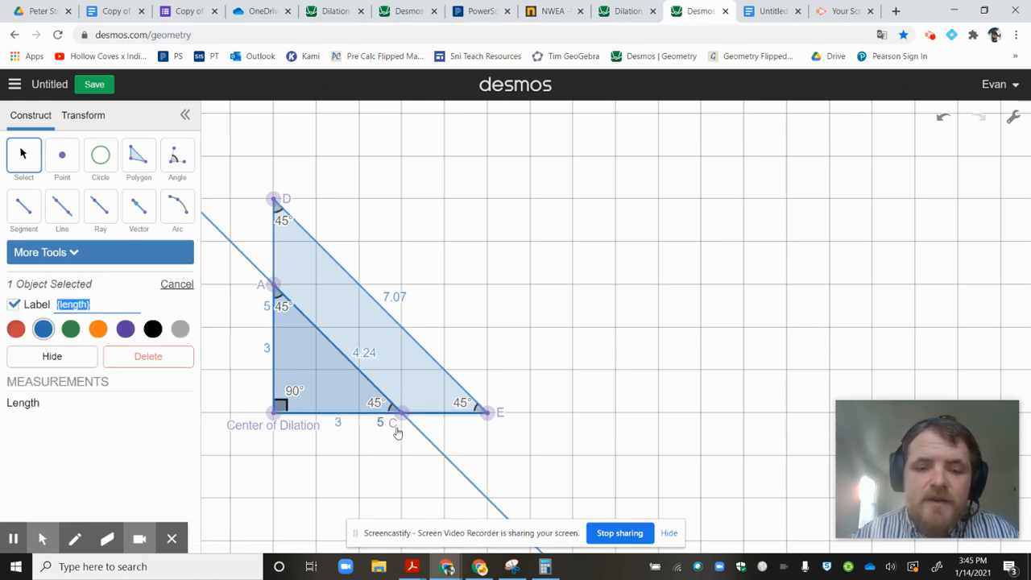